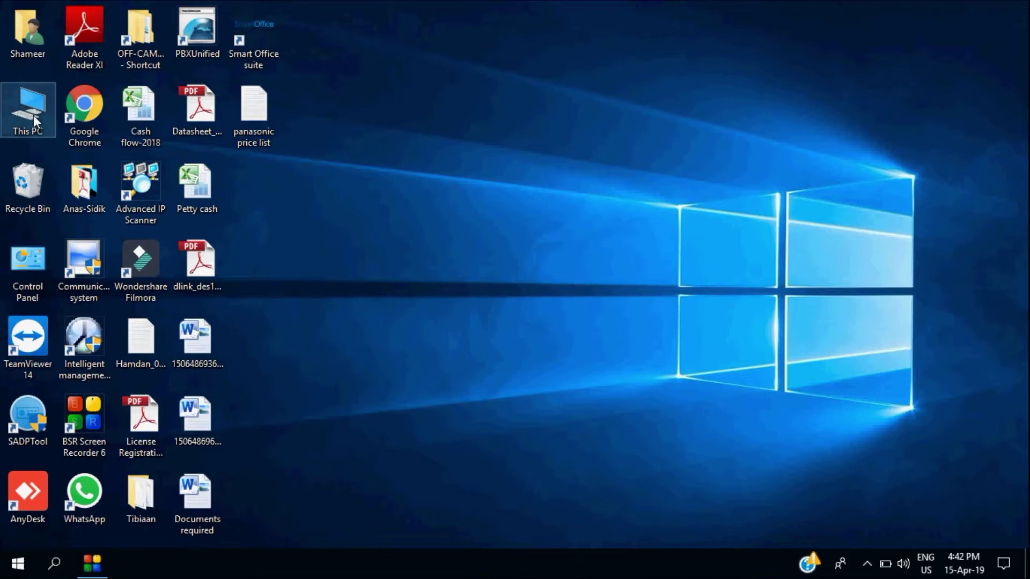
Run the iVMS-4200(v2.5) installer from the HIKCD disc's 3.Client Software folder
double_click(30, 112)
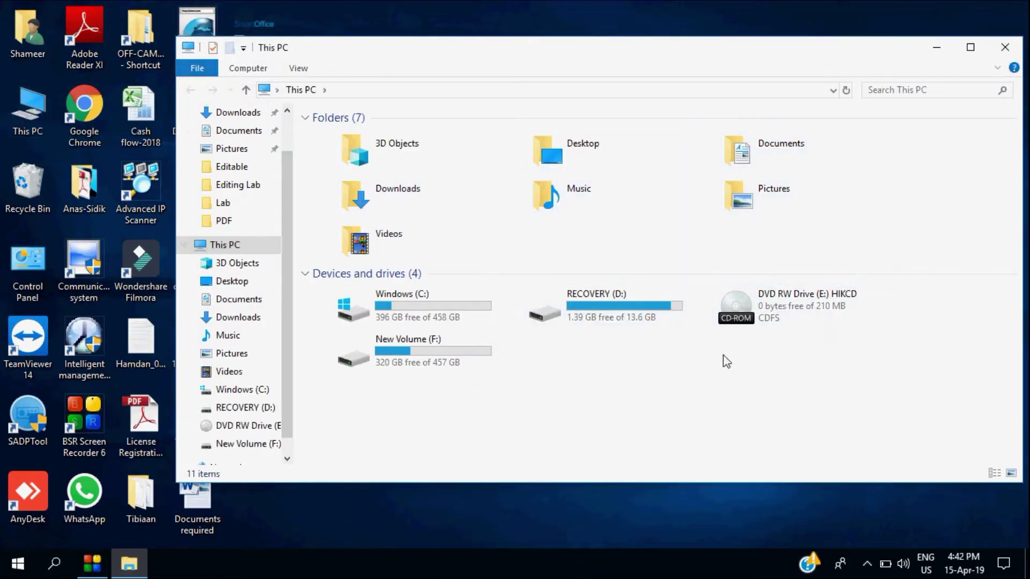
double_click(771, 302)
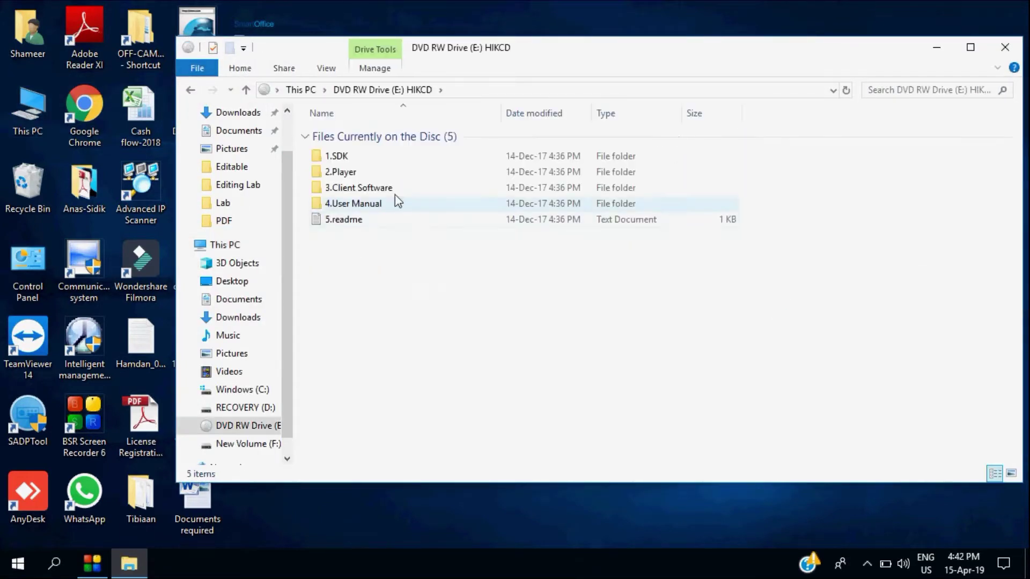
left_click(387, 187)
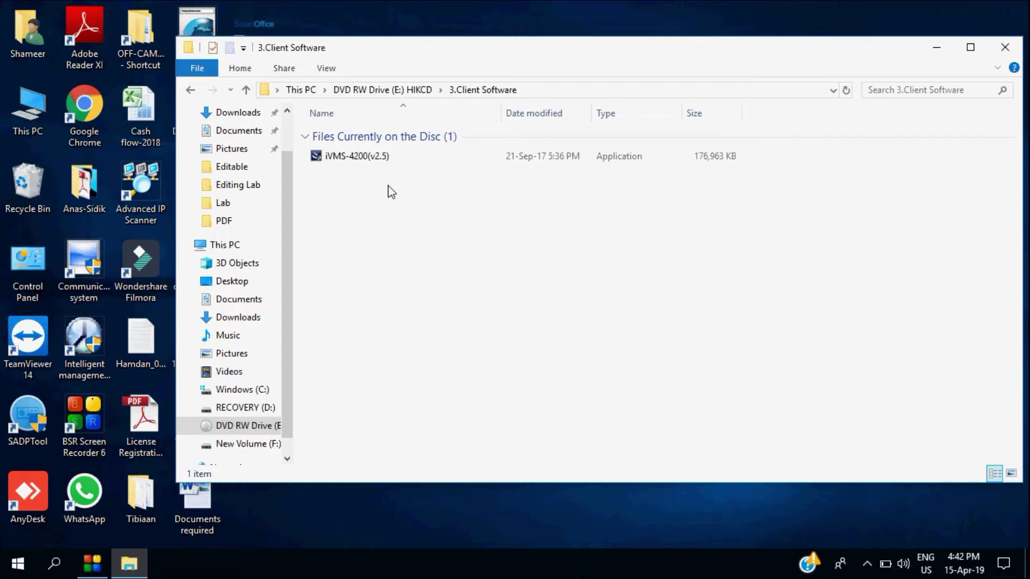
double_click(381, 156)
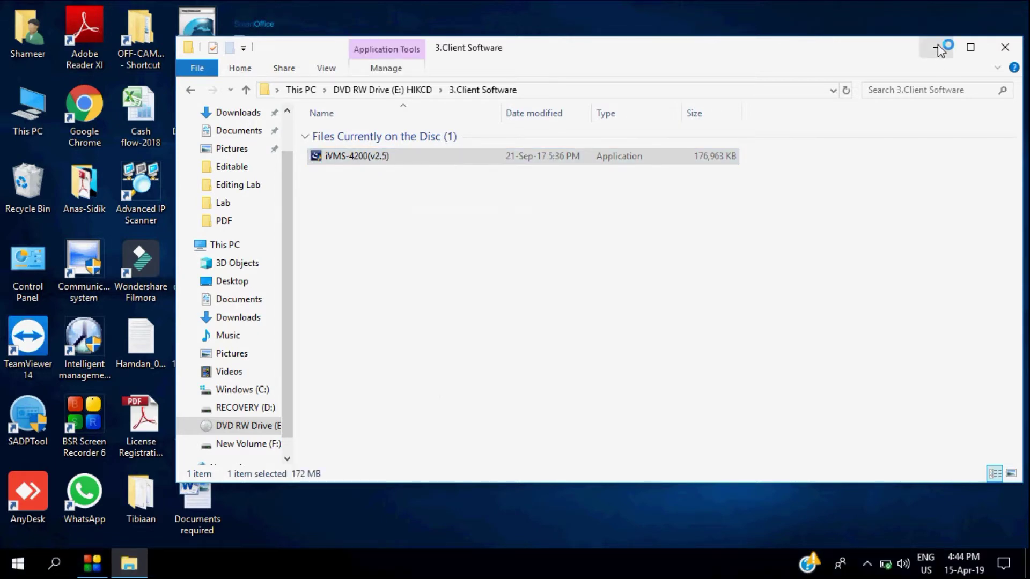
left_click(937, 47)
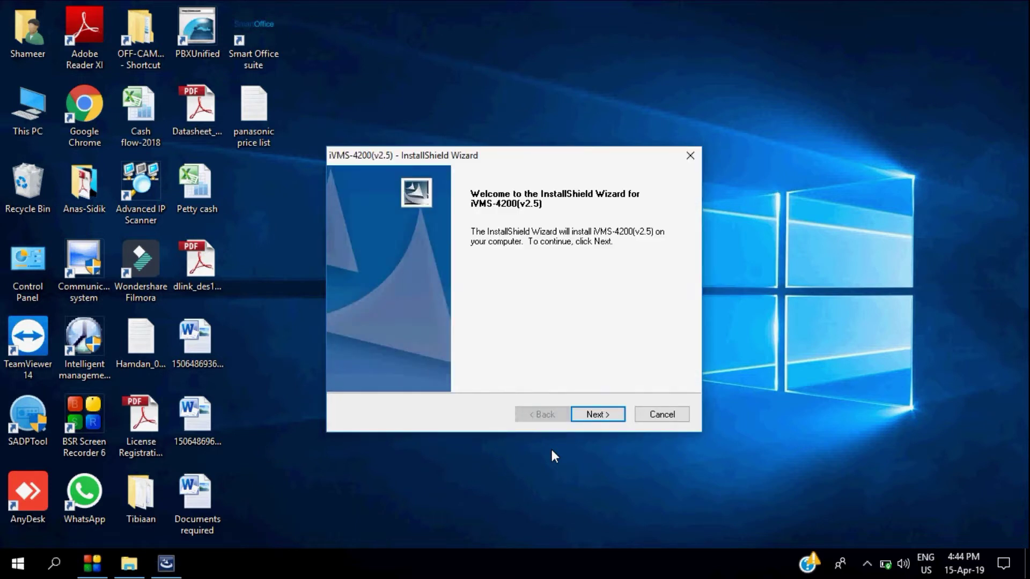
Accept the licence and install only the iVMS-4200 Client feature, keeping the desktop shortcut
left_click(606, 417)
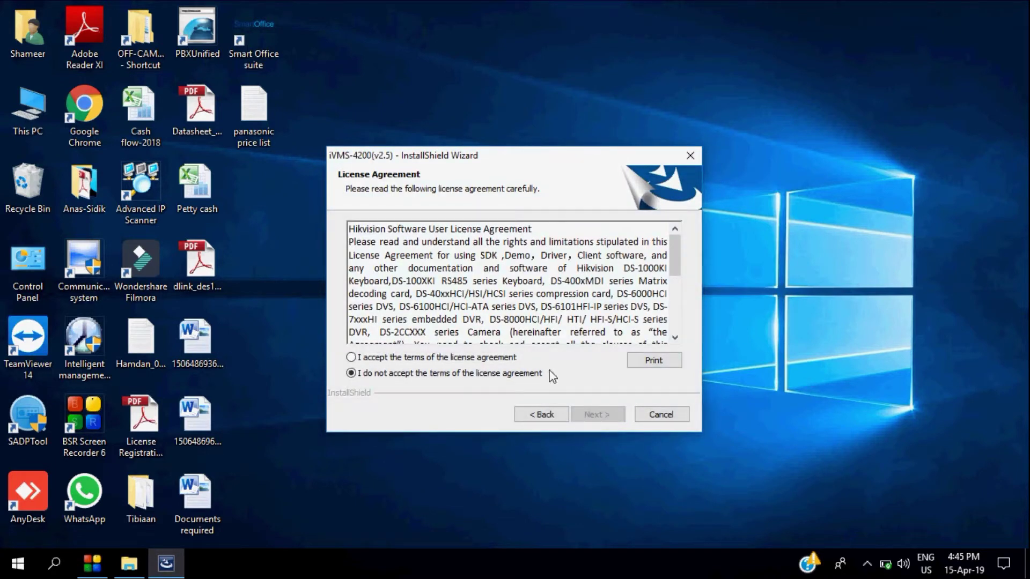
left_click(351, 358)
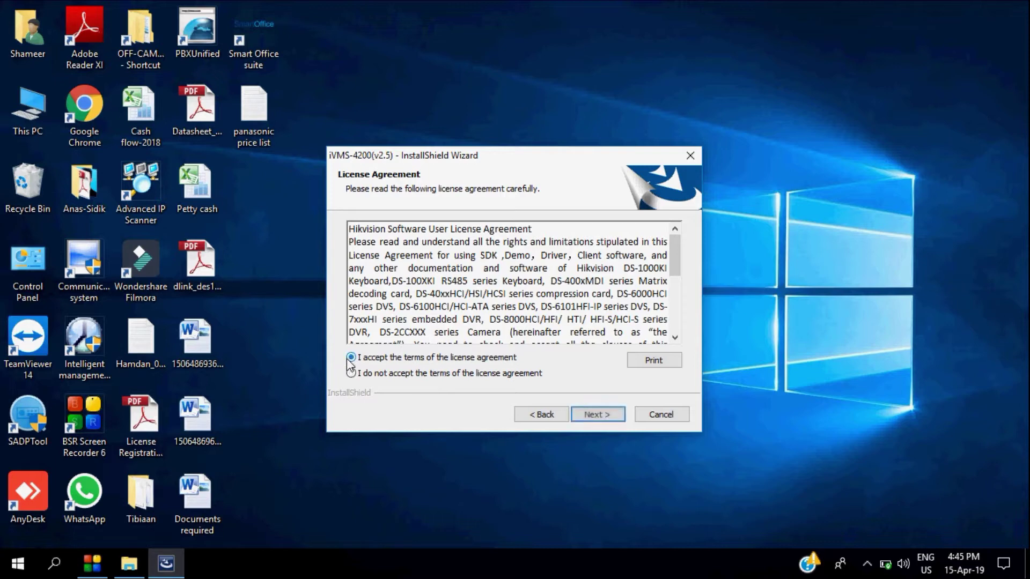
left_click(587, 417)
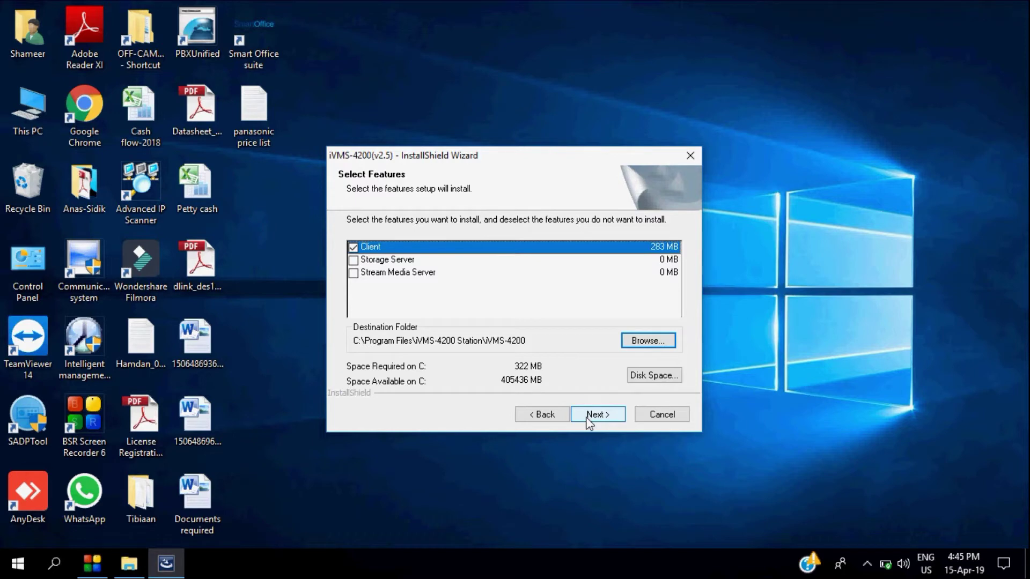
left_click(587, 416)
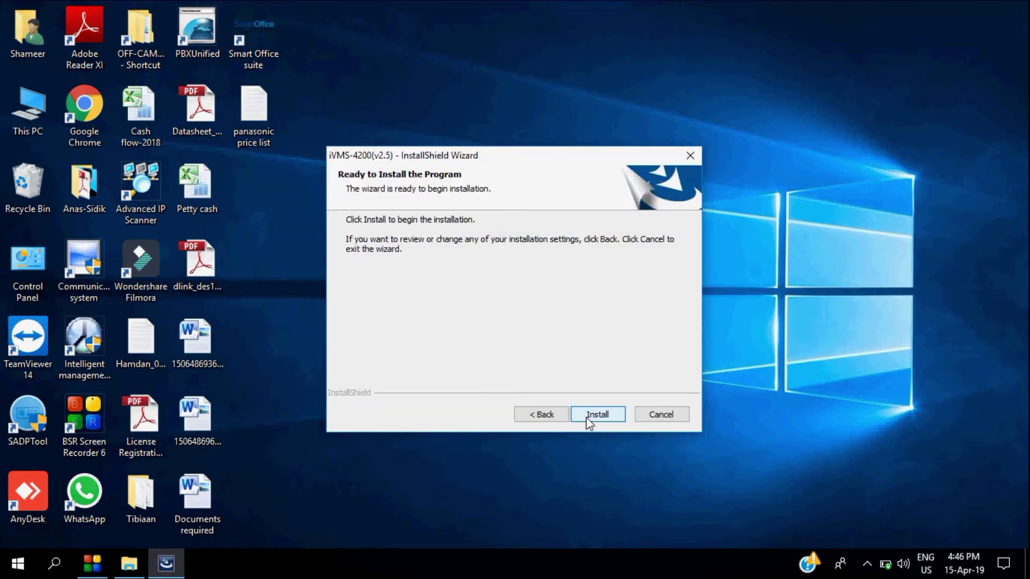
left_click(586, 417)
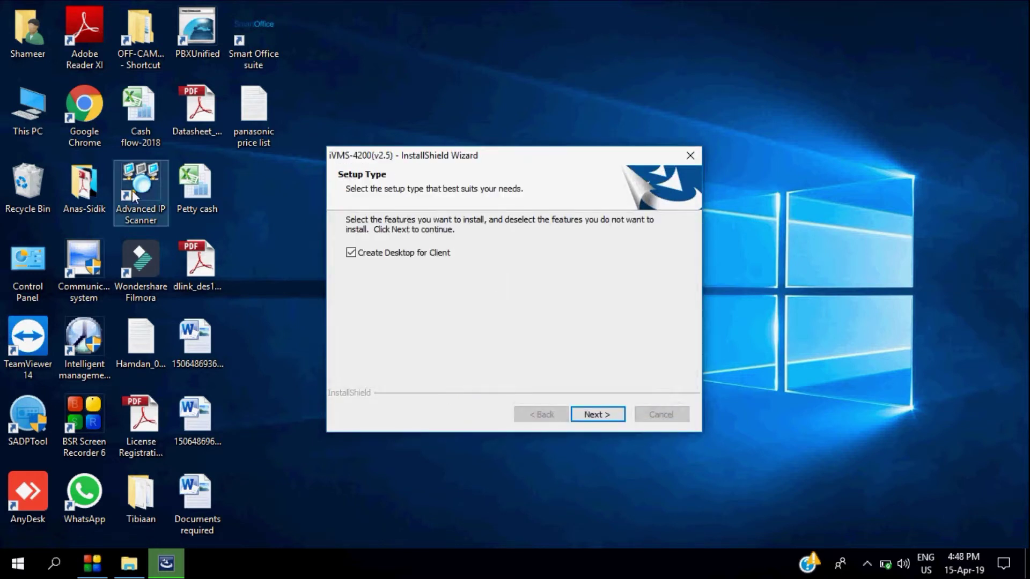
left_click(593, 417)
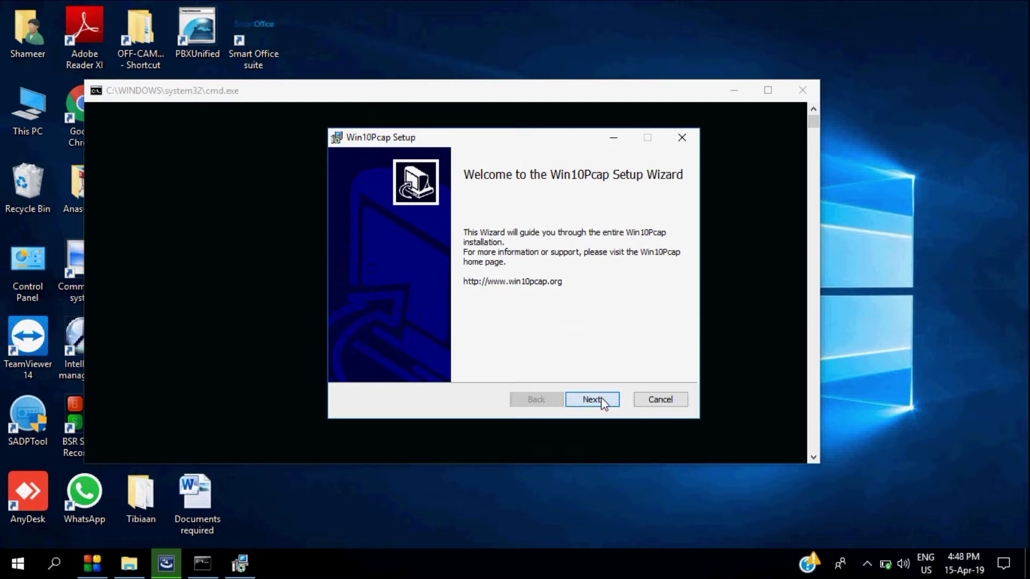
Accept the Win10Pcap licence and install it to the default destination folder
left_click(593, 399)
left_click(412, 365)
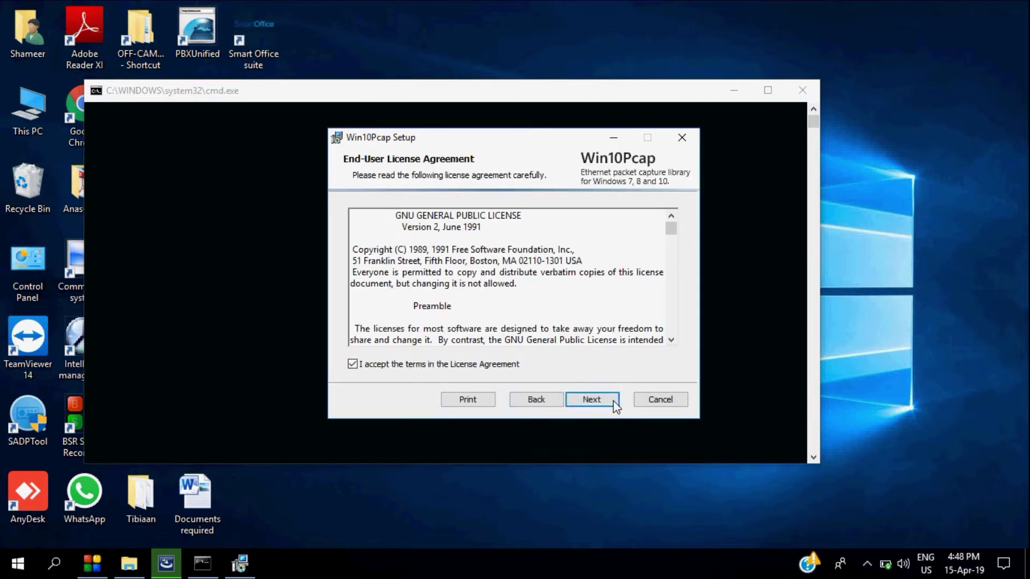
left_click(610, 402)
left_click(592, 400)
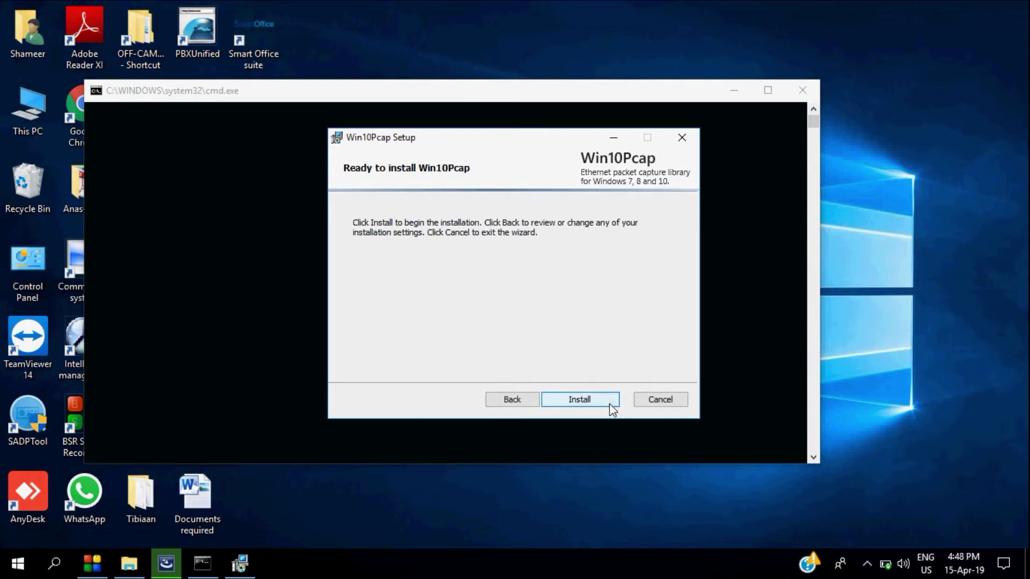
left_click(610, 404)
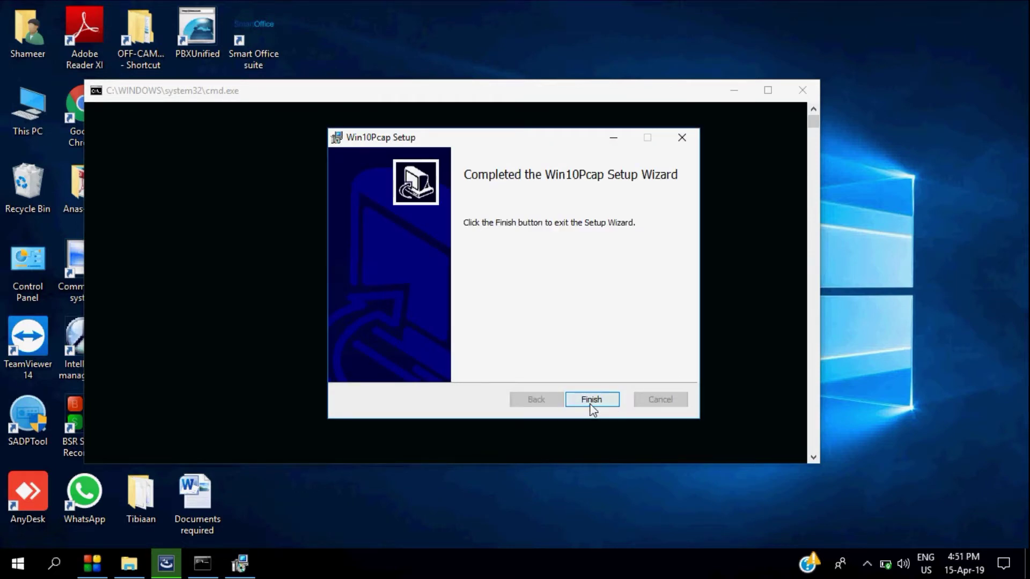
left_click(590, 406)
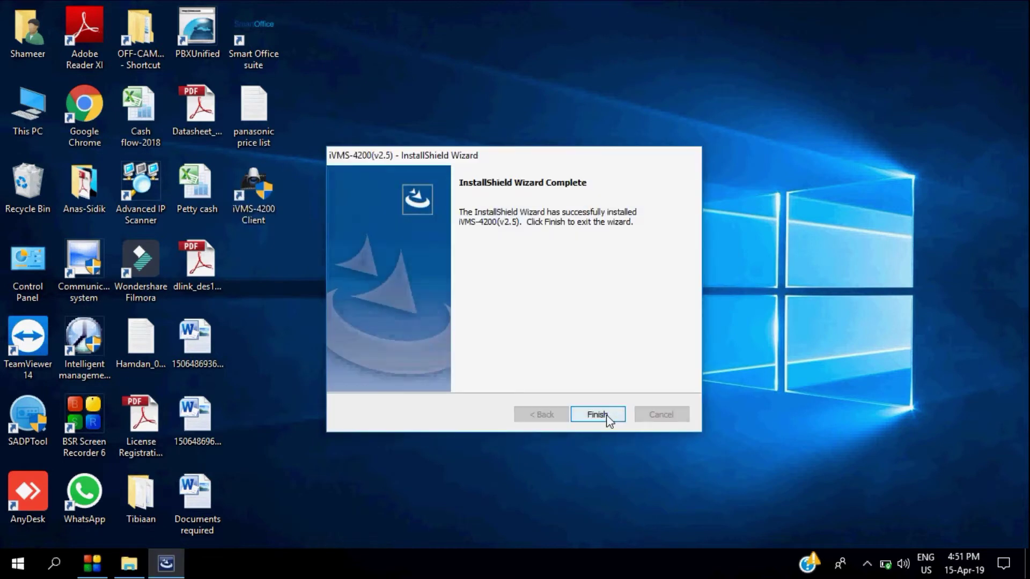
Close the finished installer, launch iVMS-4200, and enter a super user name and password
left_click(609, 416)
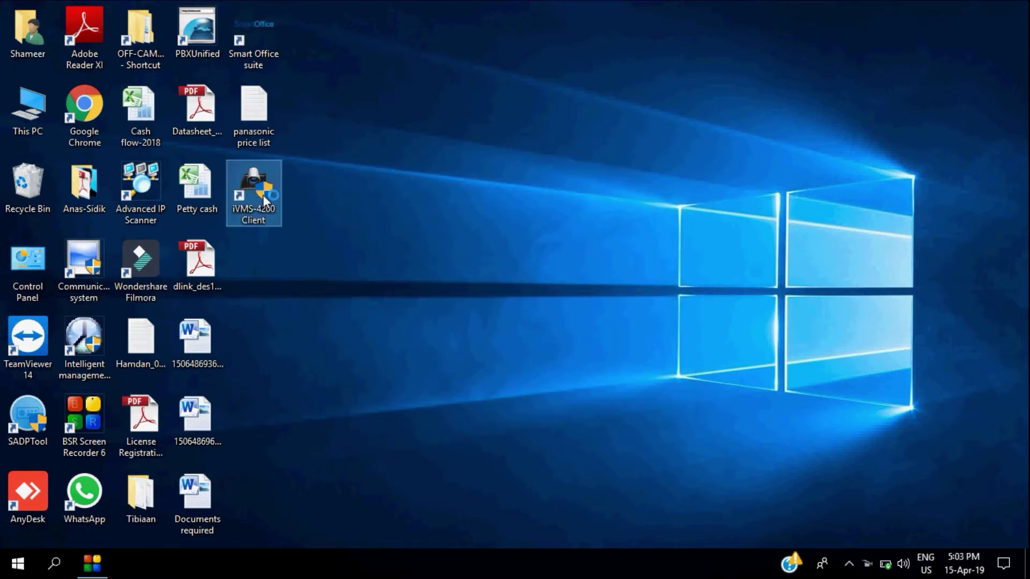
double_click(264, 201)
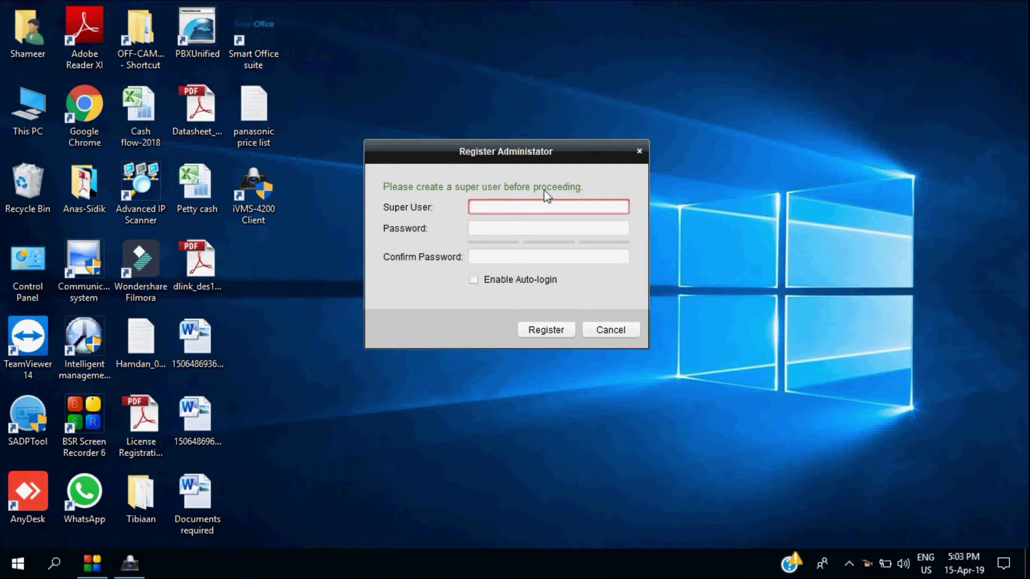
type("a")
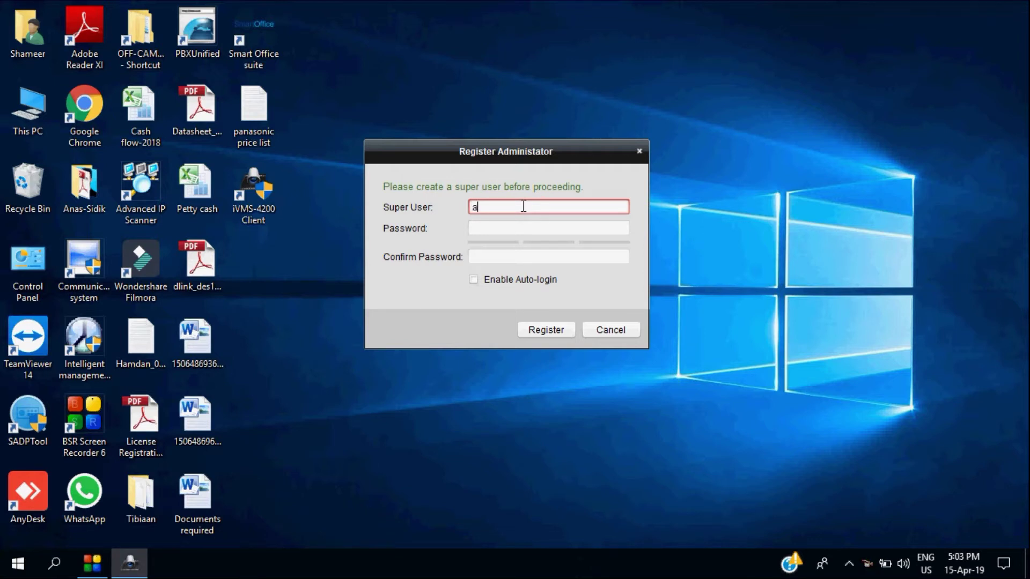
type("dmin12345")
key("Tab")
type("admin")
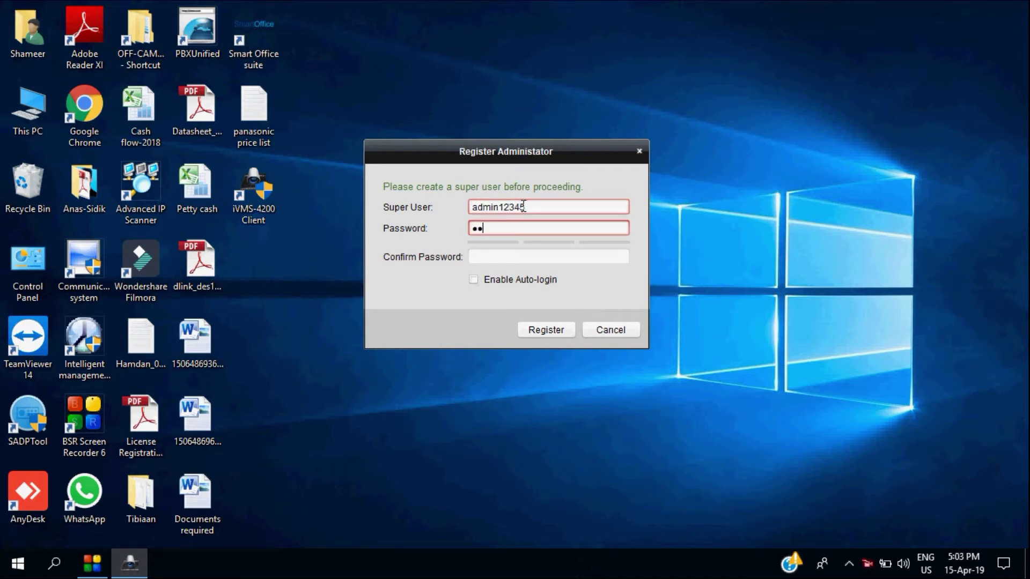
type("1234")
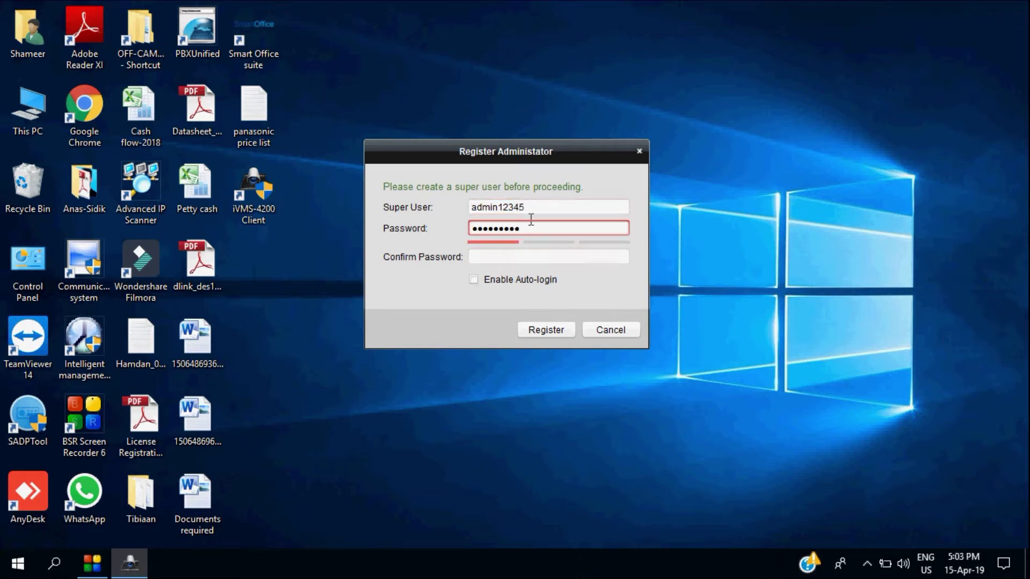
Replace and confirm the super user password, enable auto-login, and register the account
left_click_drag(531, 228, 456, 226)
type("1234567890")
key("Tab")
type("123456789")
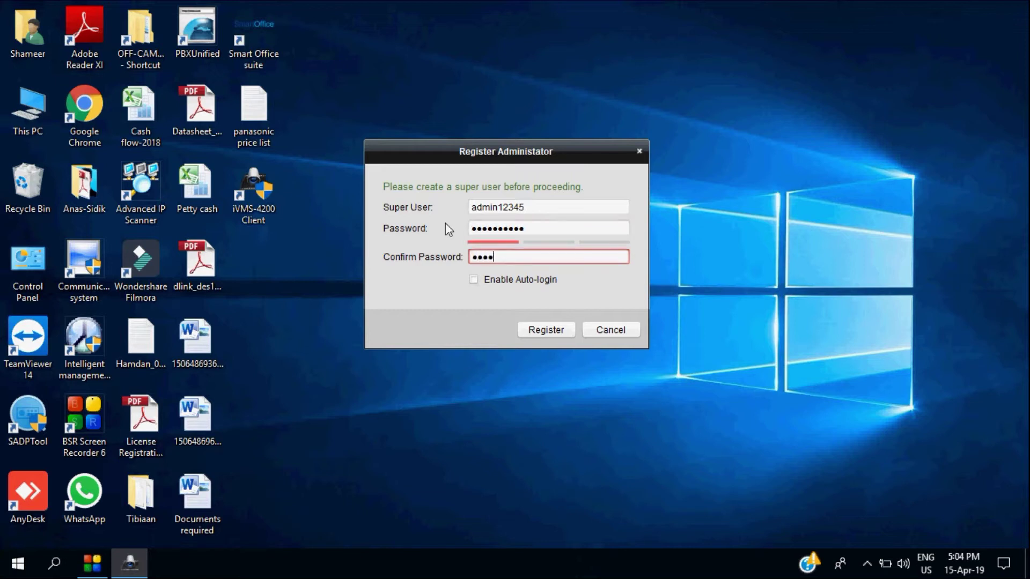
type("0")
left_click(481, 284)
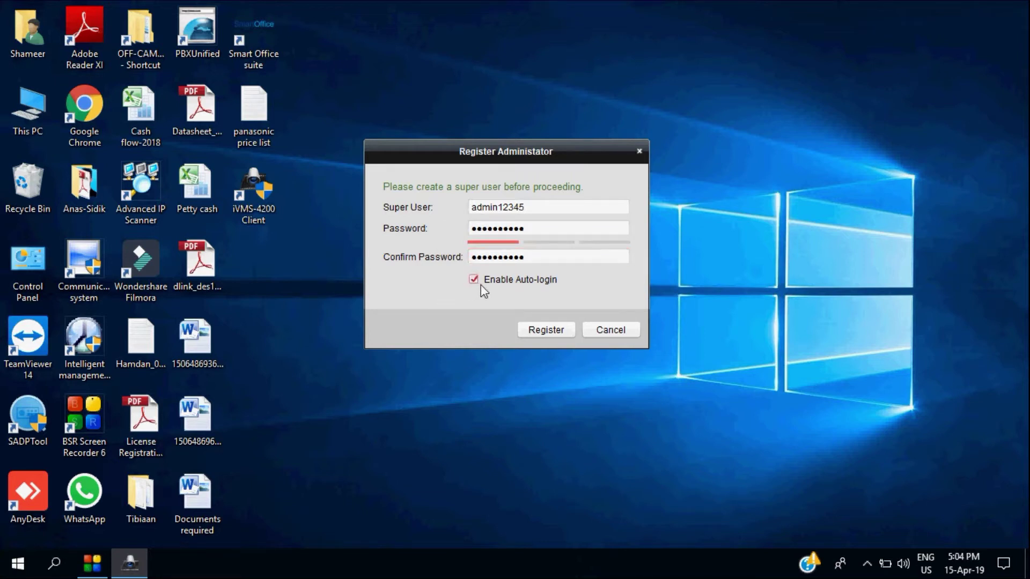
left_click(542, 331)
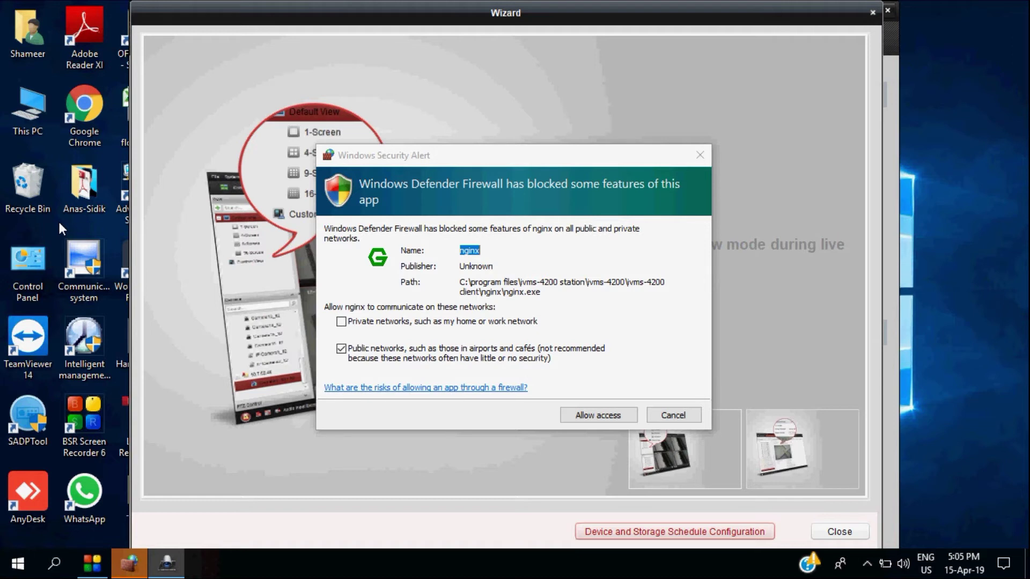
Allow nginx through the firewall on private networks and close the iVMS-4200 startup wizard
left_click(391, 321)
left_click(577, 416)
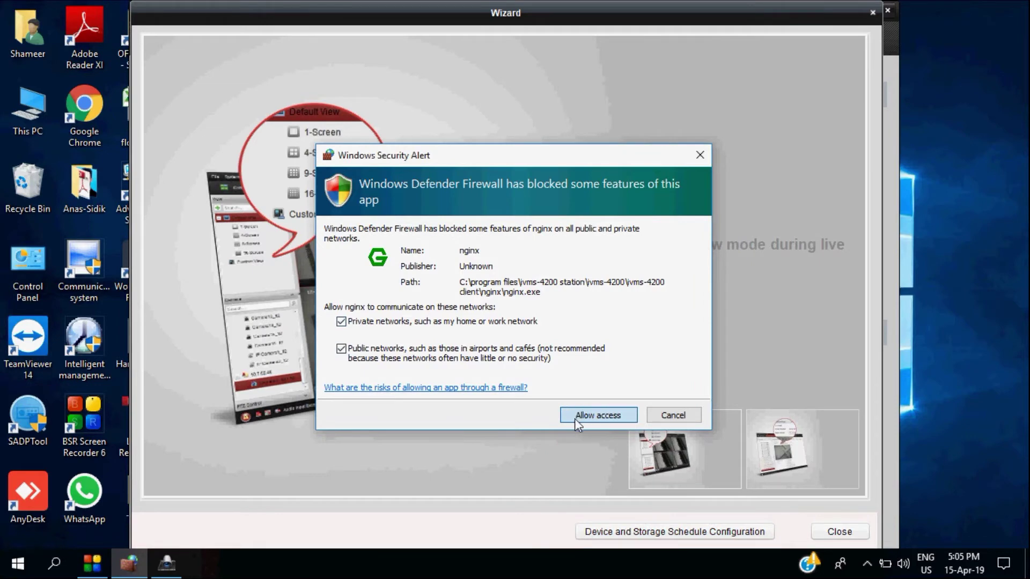
left_click(564, 418)
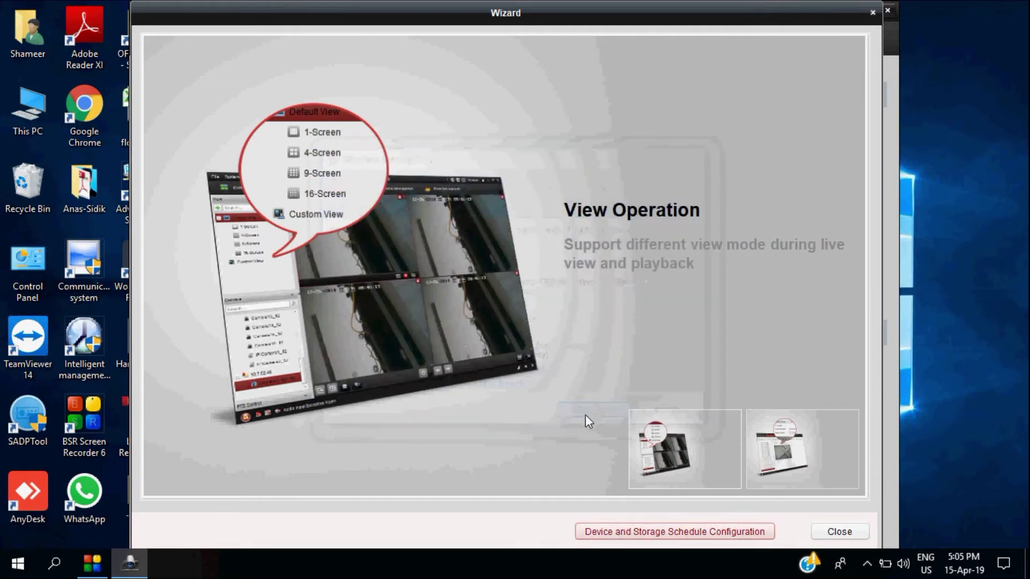
left_click(831, 534)
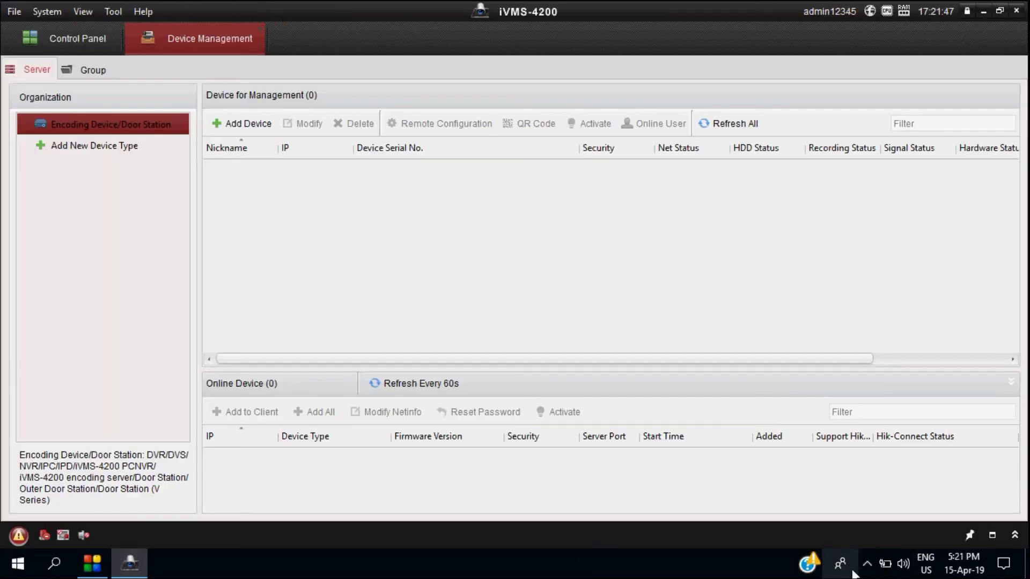
left_click(867, 563)
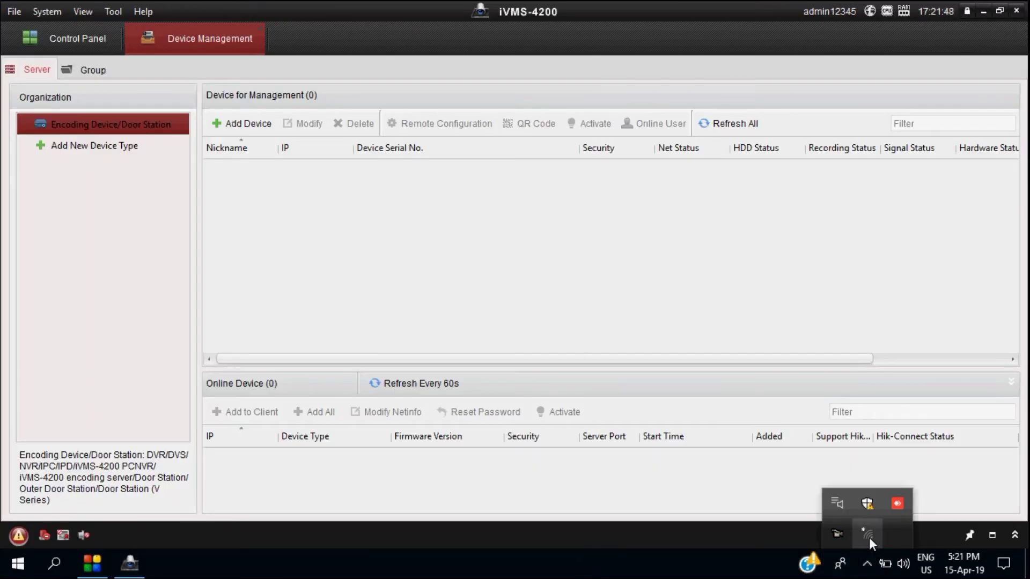
Open the Internet Protocol Version 4 properties of the Ethernet 2 adapter
right_click(864, 536)
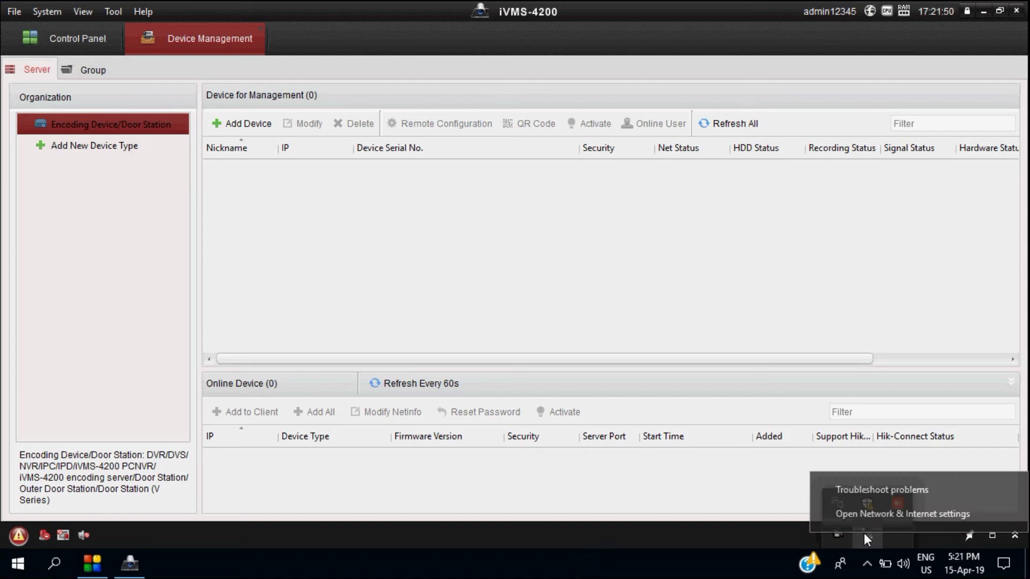
left_click(851, 511)
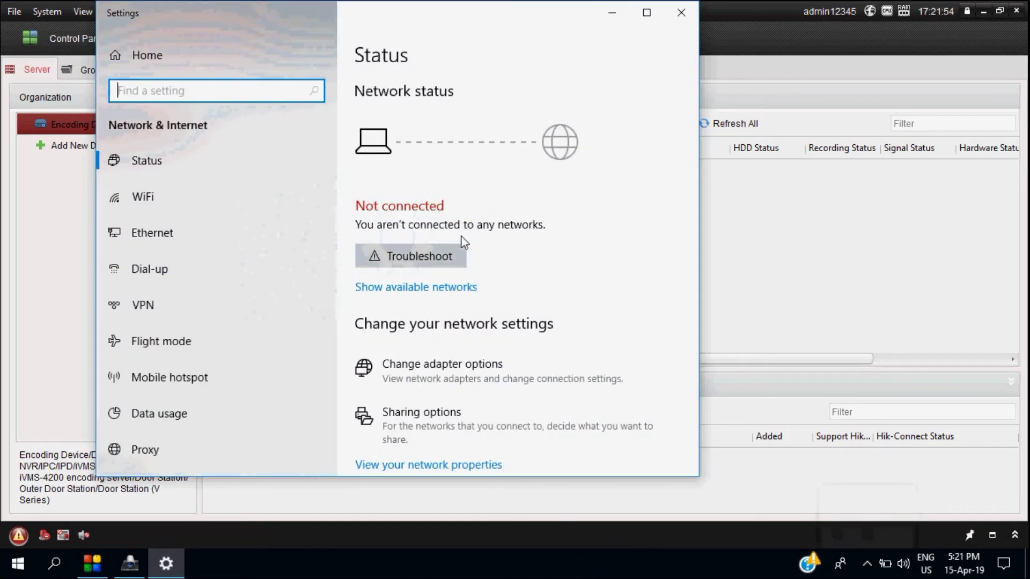
left_click(426, 365)
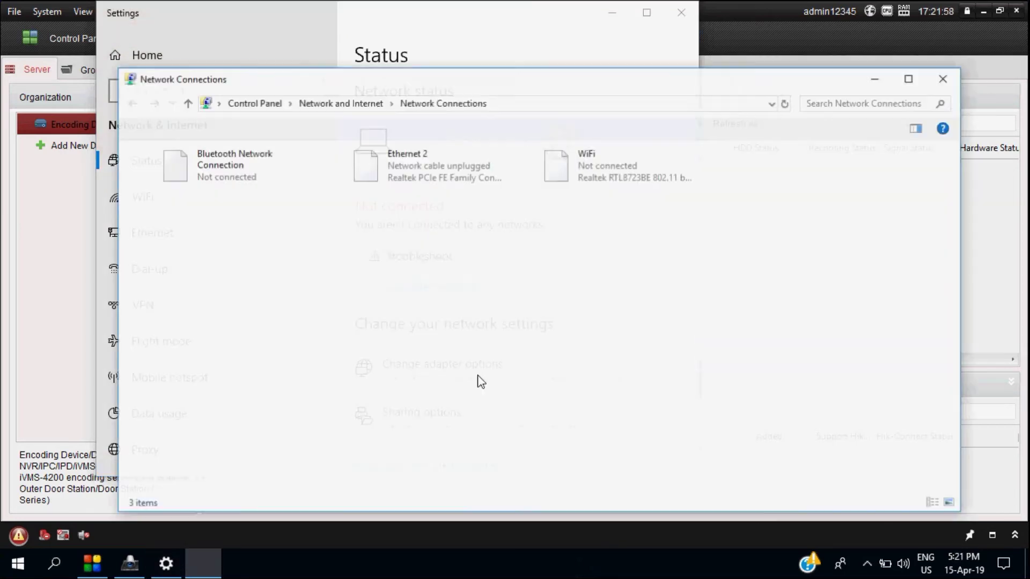
left_click(404, 179)
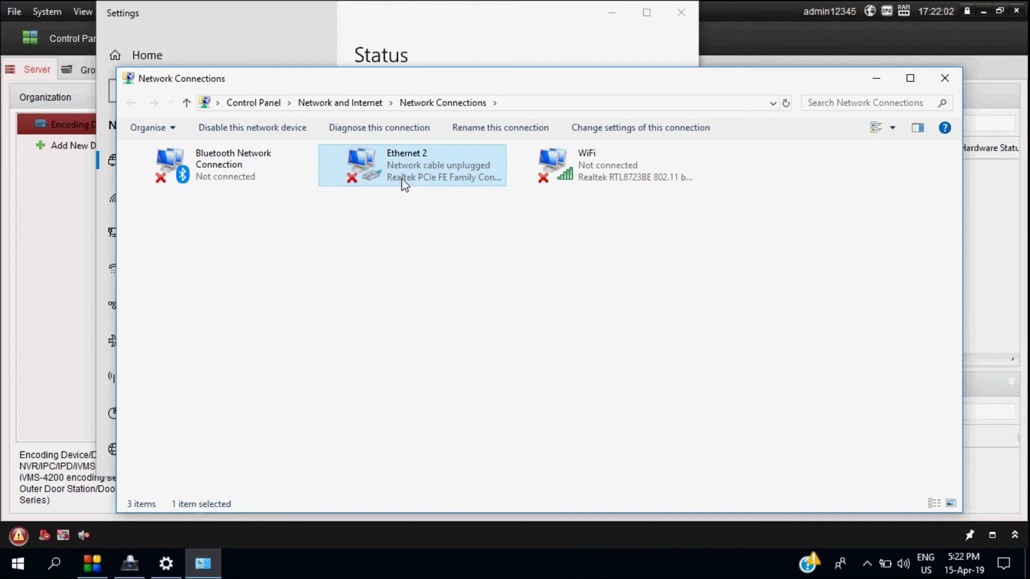
double_click(417, 158)
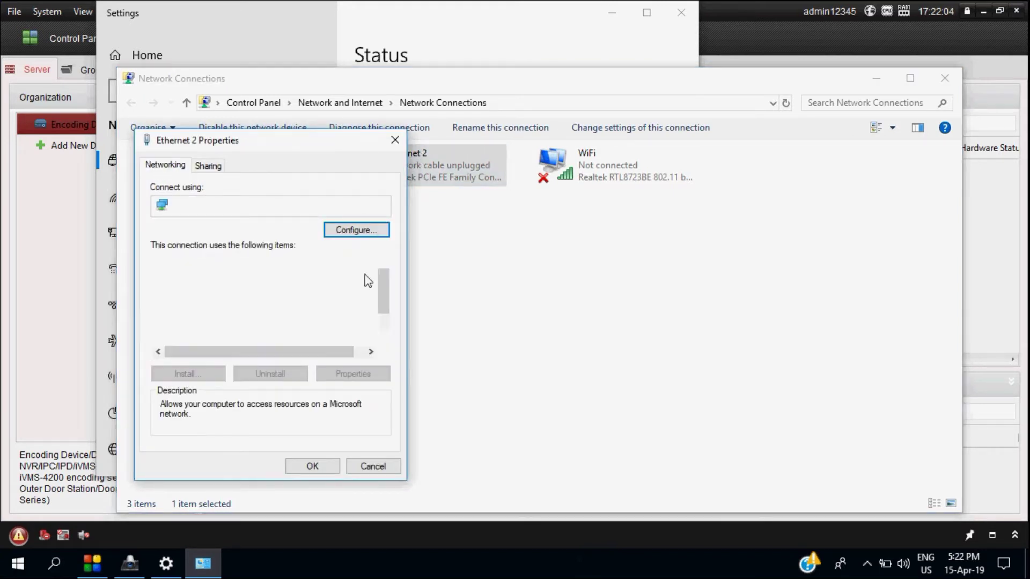
left_click(297, 303)
double_click(297, 304)
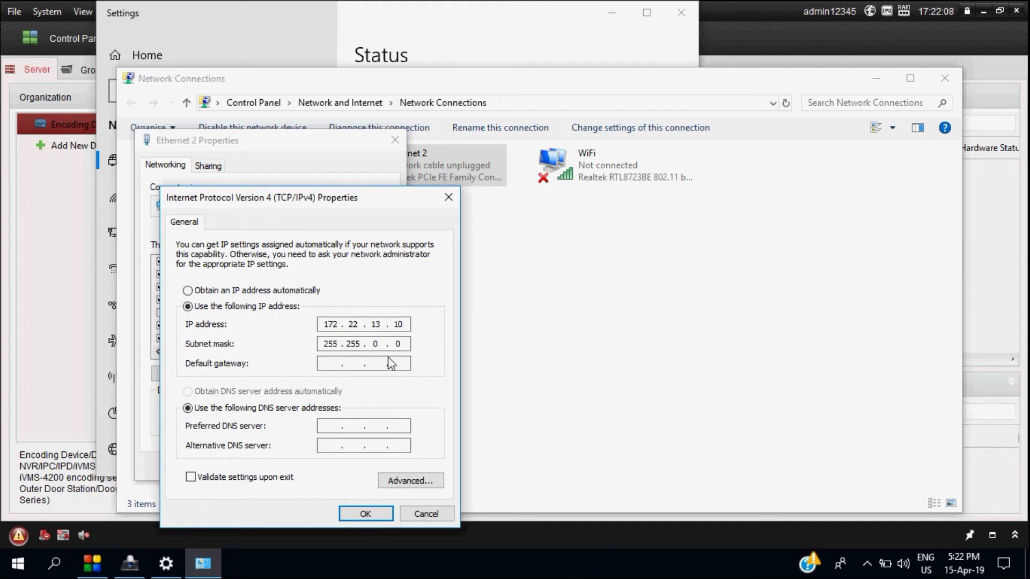
Change the subnet mask to 255.255.255.0, apply it, and close the network windows
double_click(375, 343)
type("255.")
left_click(339, 430)
left_click(363, 513)
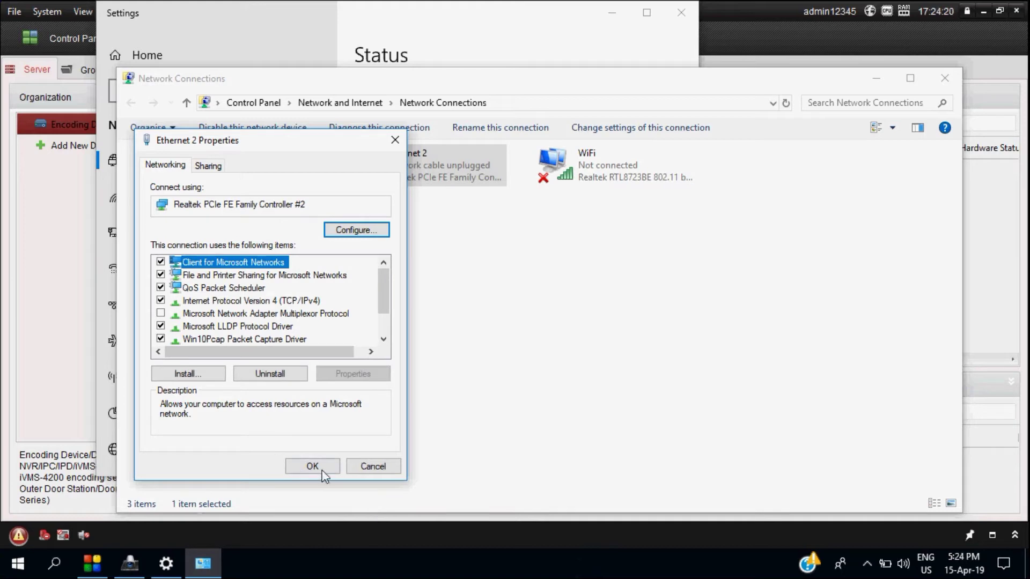
left_click(322, 469)
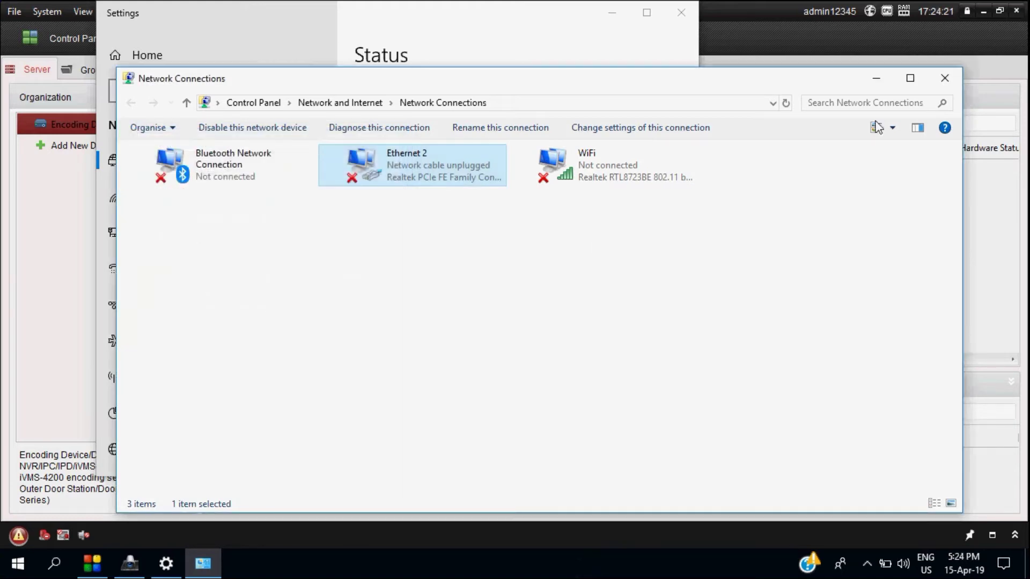
left_click(945, 80)
left_click(680, 14)
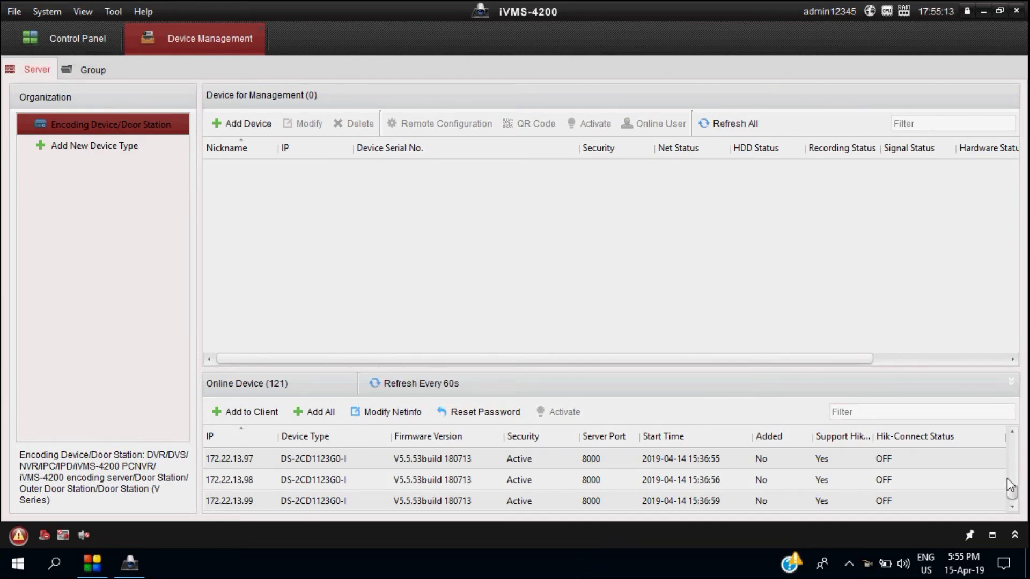
Scroll the online device list to show the DS-9632NI-I8 NVRs at 172.22.13.201–203
left_click_drag(1012, 491, 1009, 433)
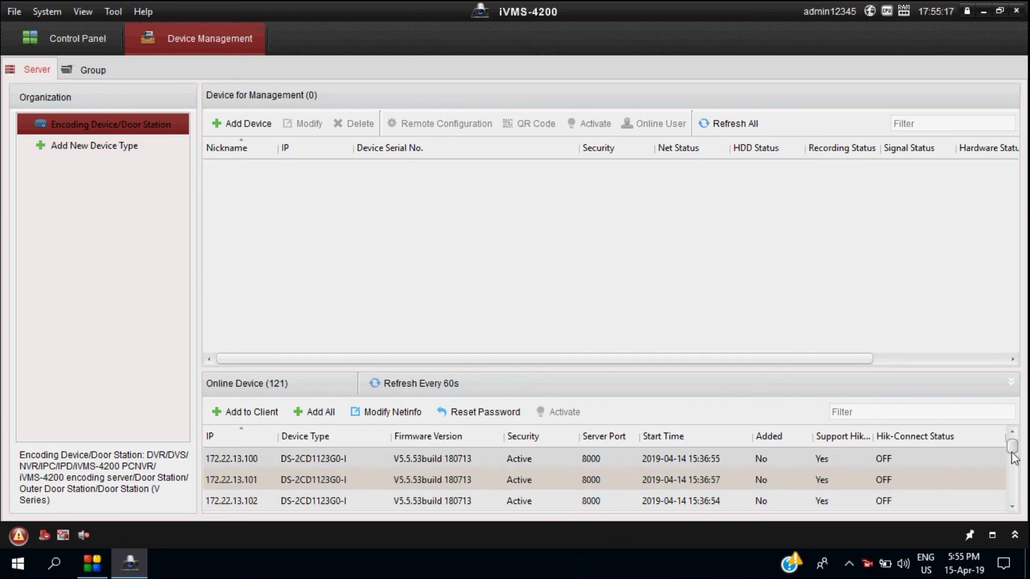
scroll(786, 485, "down", 11)
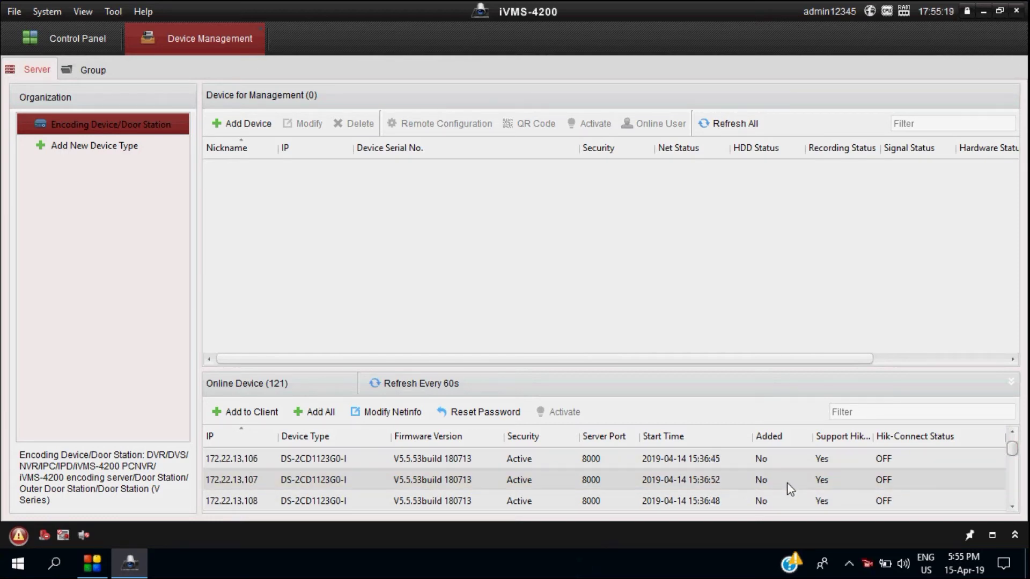
scroll(787, 485, "down", 15)
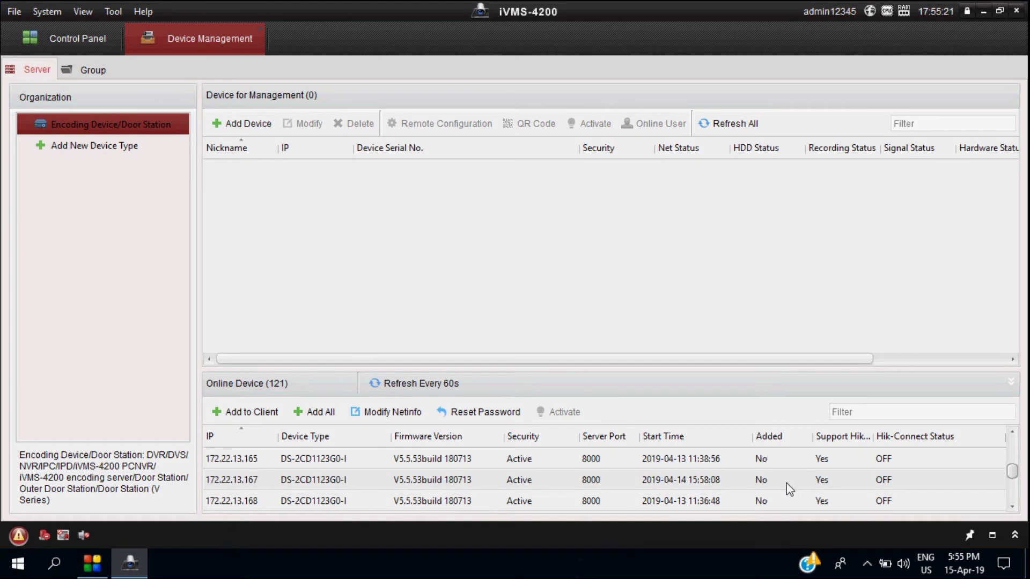
scroll(789, 492, "down", 5)
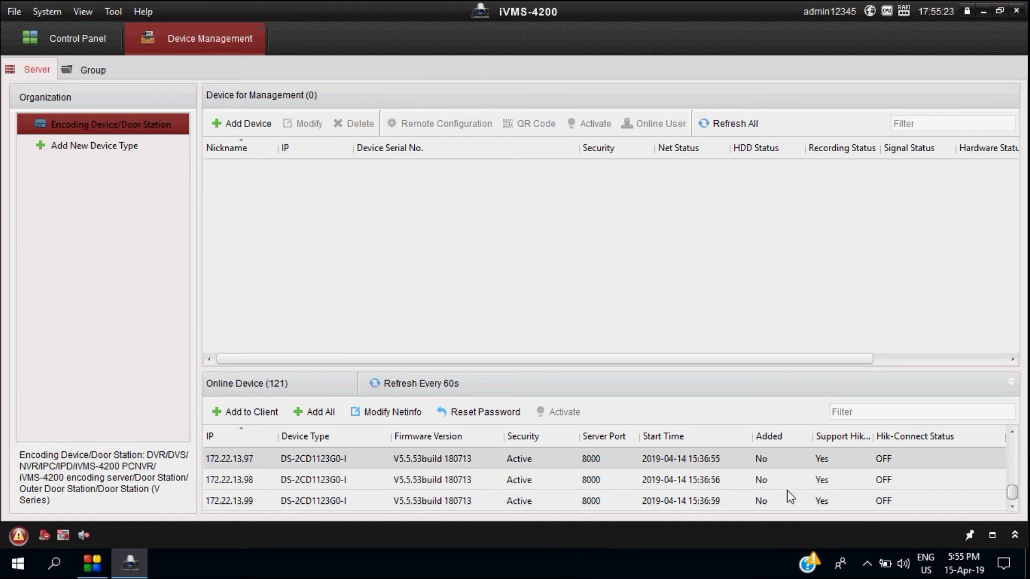
scroll(930, 485, "up", 13)
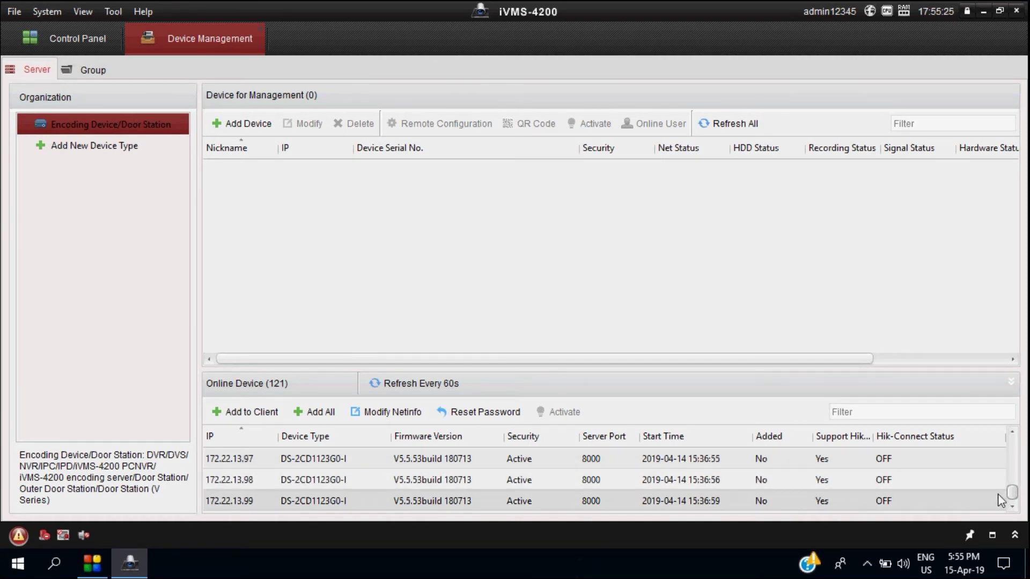
left_click_drag(1011, 485, 926, 492)
scroll(926, 493, "up", 1)
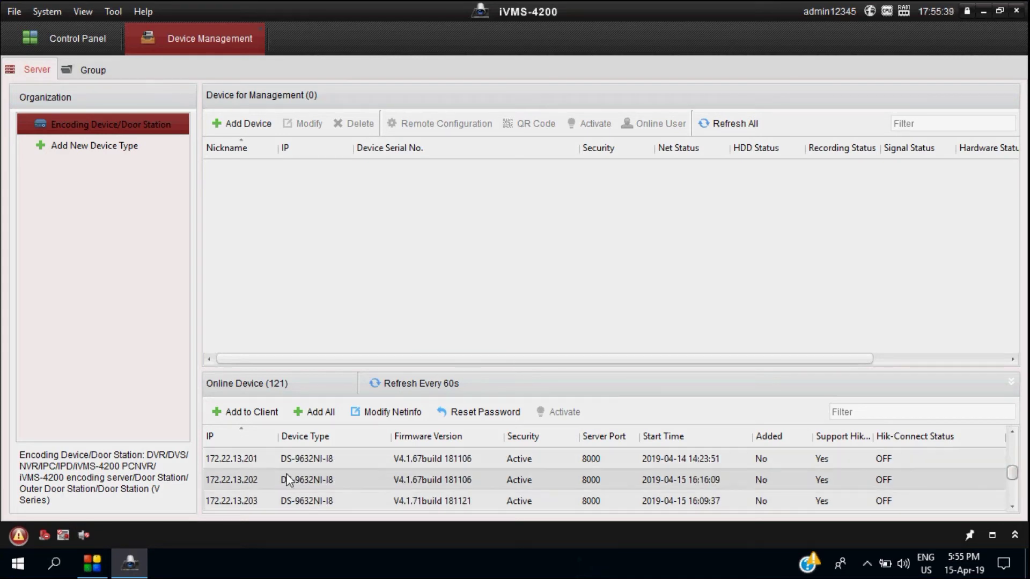
Add the NVR at 172.22.13.201 as NVR-1 with its user name and password, exported to a group
left_click(298, 462)
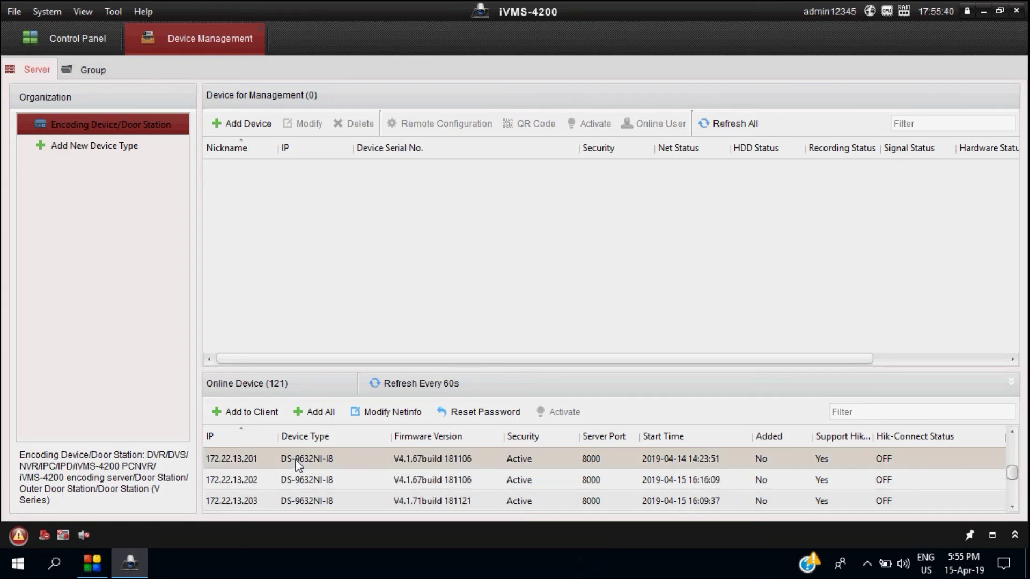
left_click(218, 410)
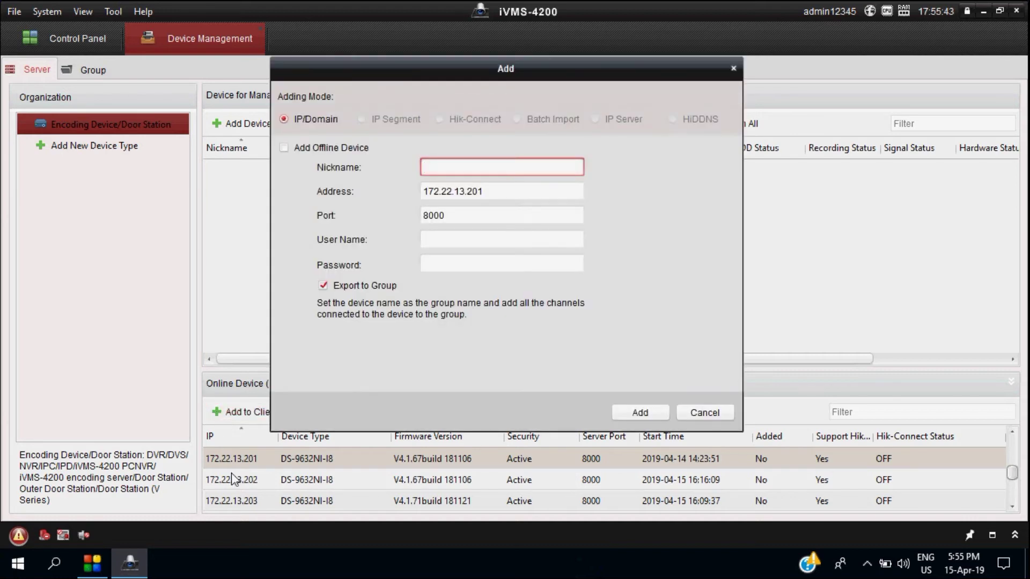
left_click(462, 170)
type("NVR-1")
left_click(432, 241)
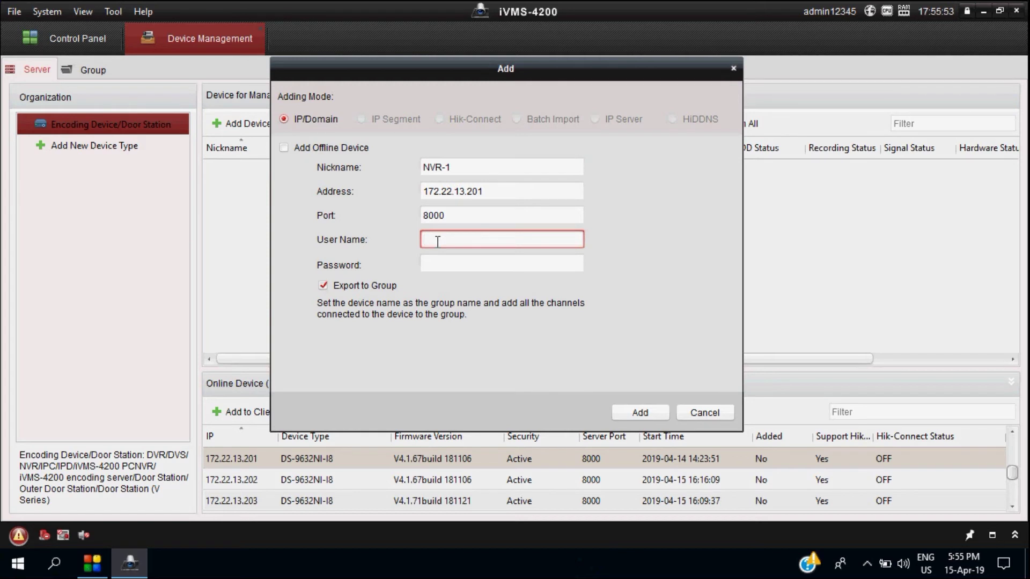
type("admin")
key("Tab")
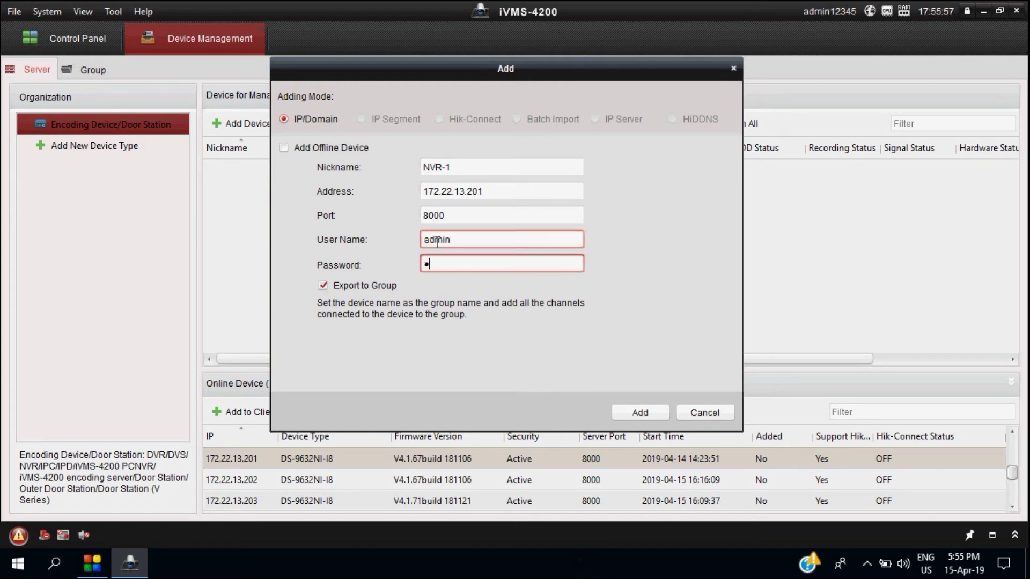
type("5")
left_click(649, 410)
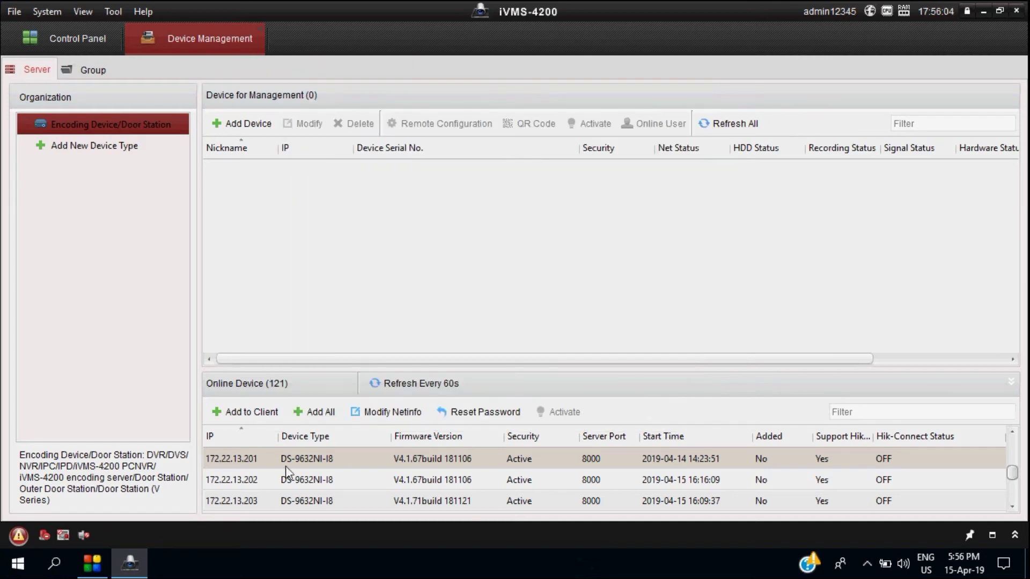
Add the NVR at 172.22.13.202 to the client as NVR-2
left_click(260, 484)
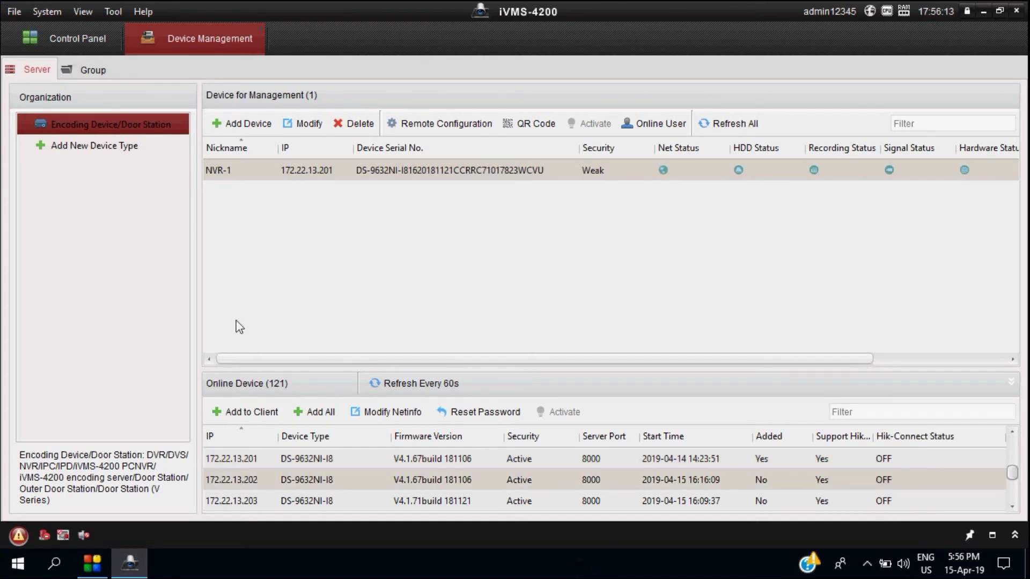
left_click(246, 414)
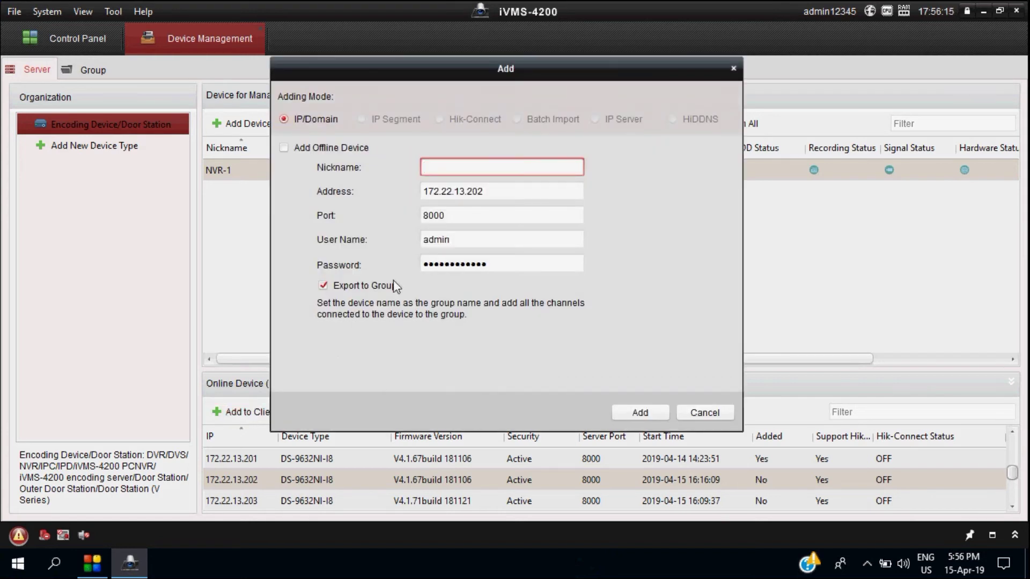
type("NVR-2")
left_click(648, 414)
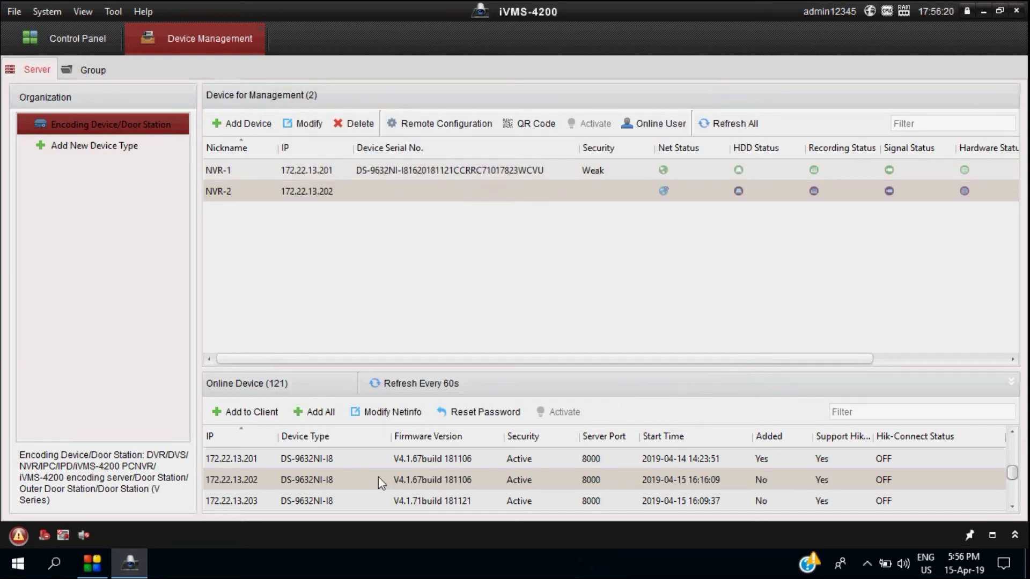
Add the NVR at 172.22.13.203 to the client as NVR-3
left_click(246, 503)
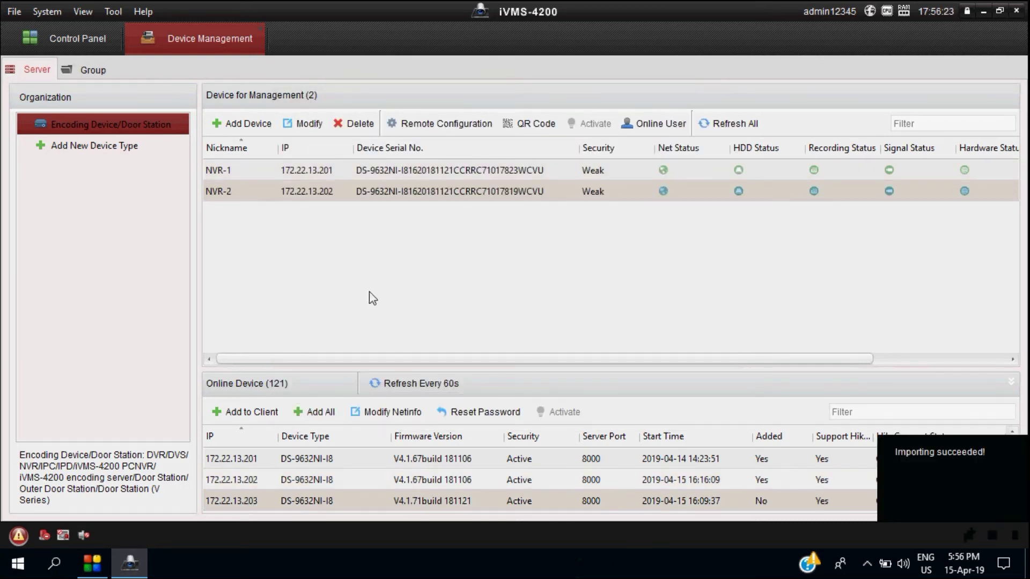
left_click(251, 124)
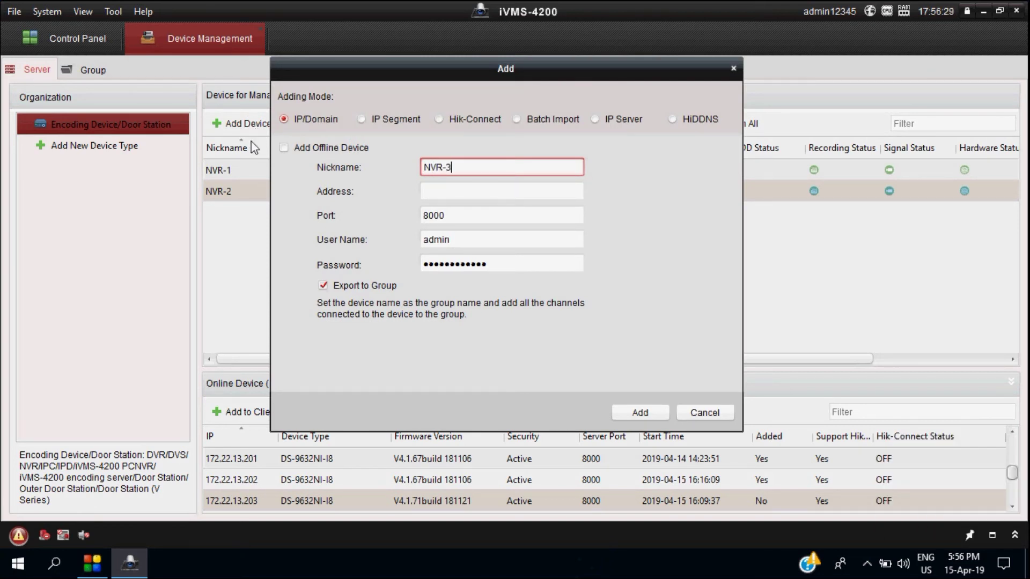
left_click(434, 193)
left_click(436, 193)
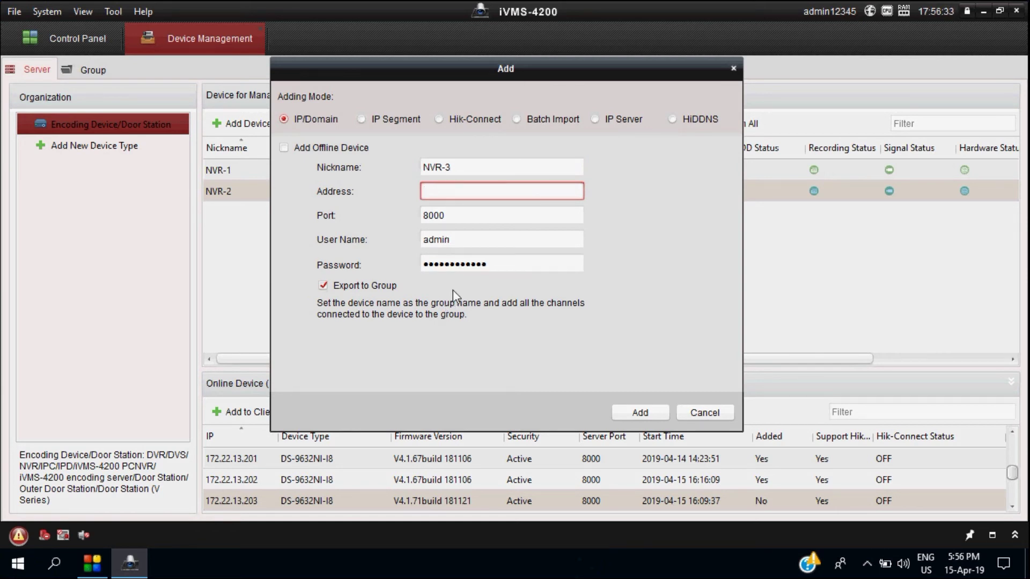
left_click(697, 413)
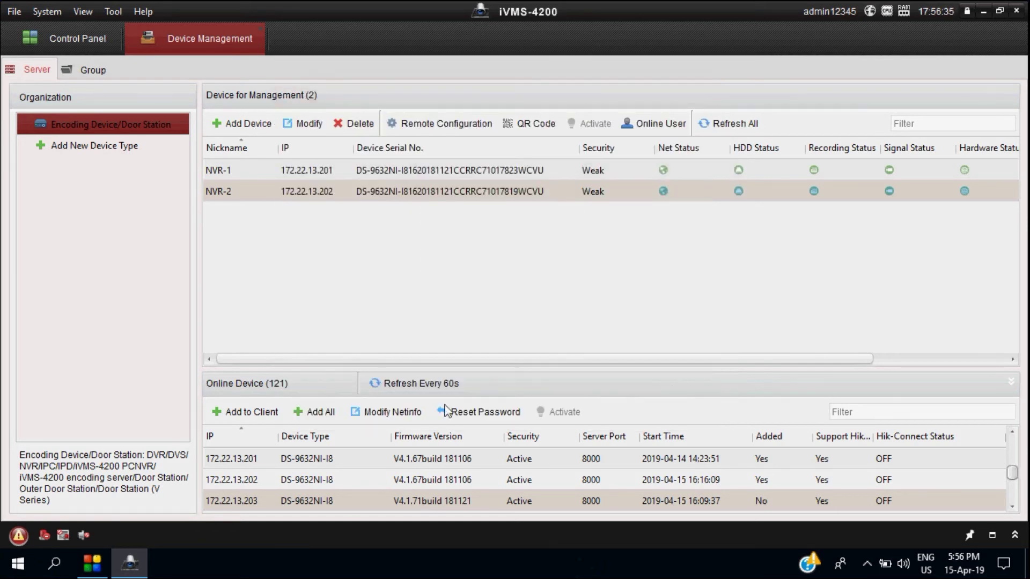
left_click(254, 411)
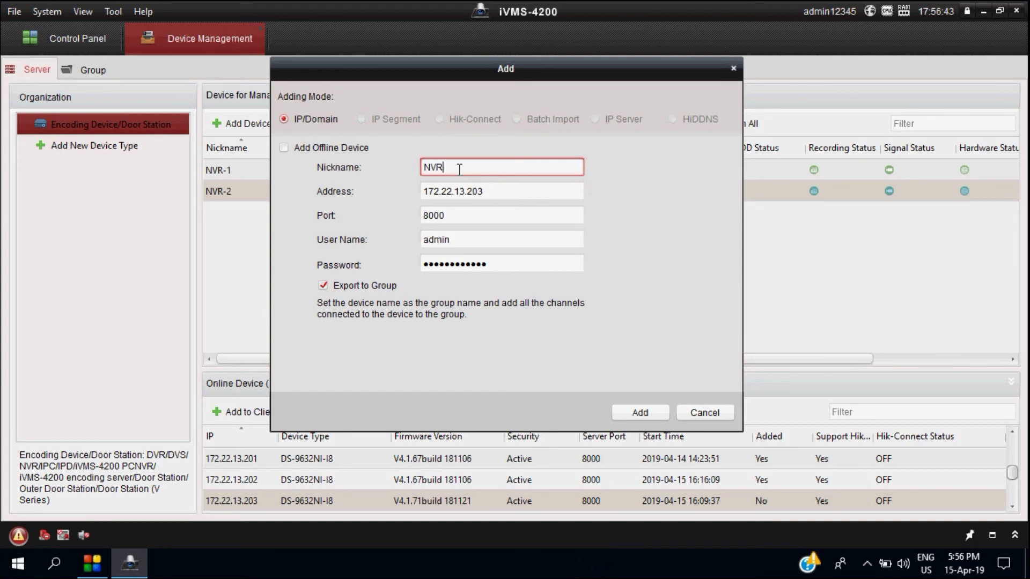
left_click(639, 412)
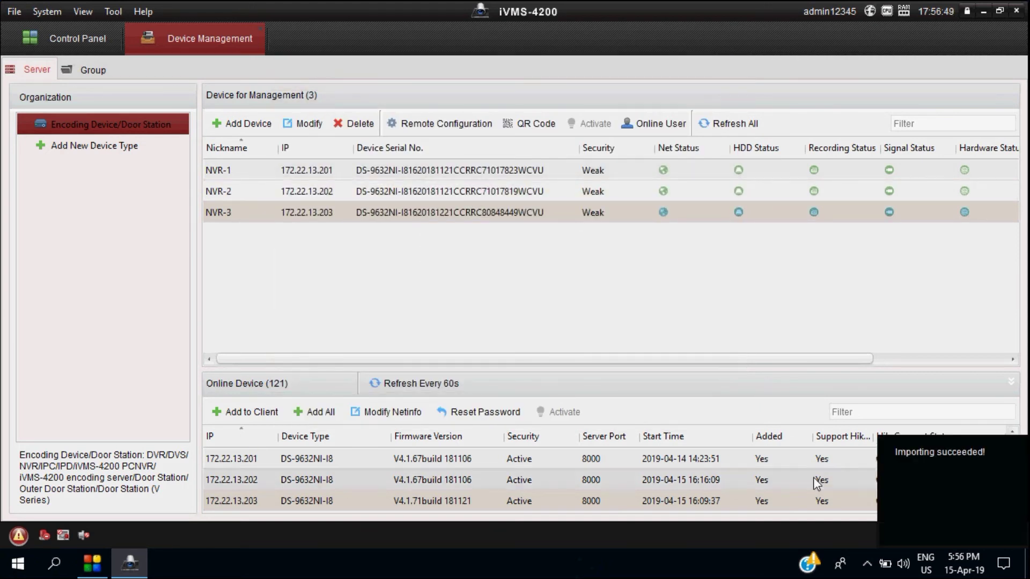
Add the DS-7732NI-I4(B) at 172.22.13.204 to the client with nickname NVR-4
scroll(455, 467, "down", 1)
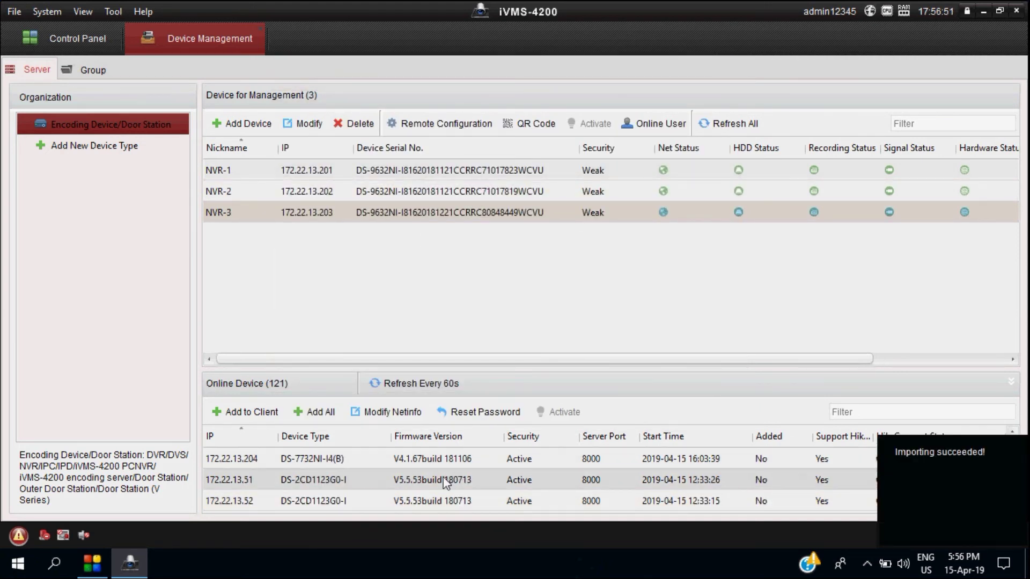
left_click(347, 463)
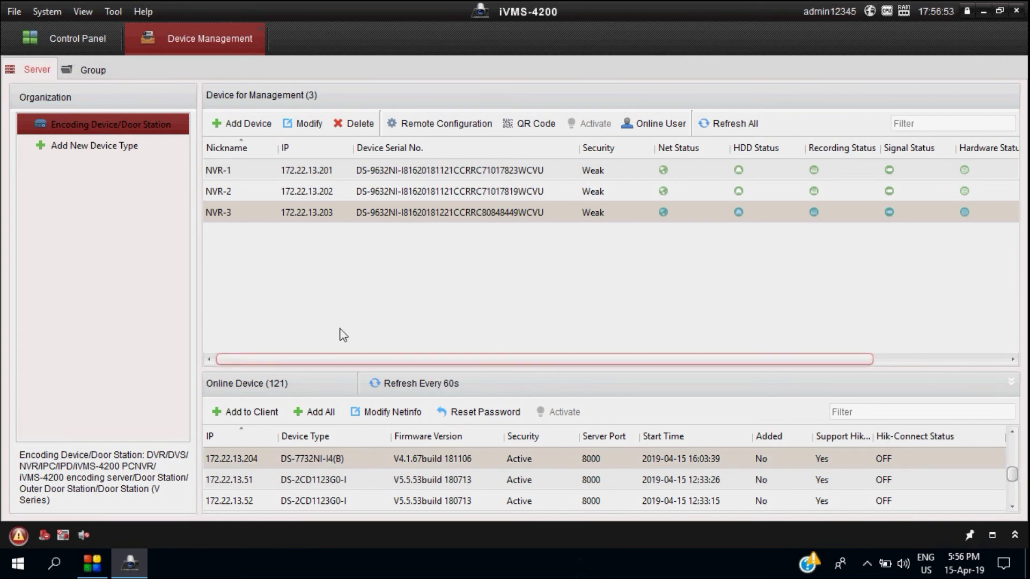
left_click(244, 412)
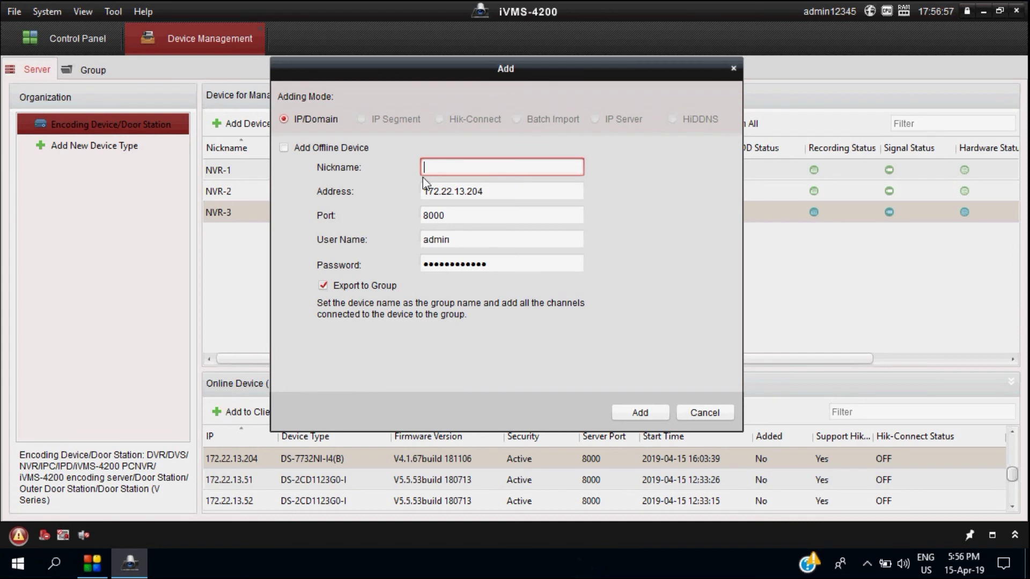
type("NVR-4")
left_click(552, 236)
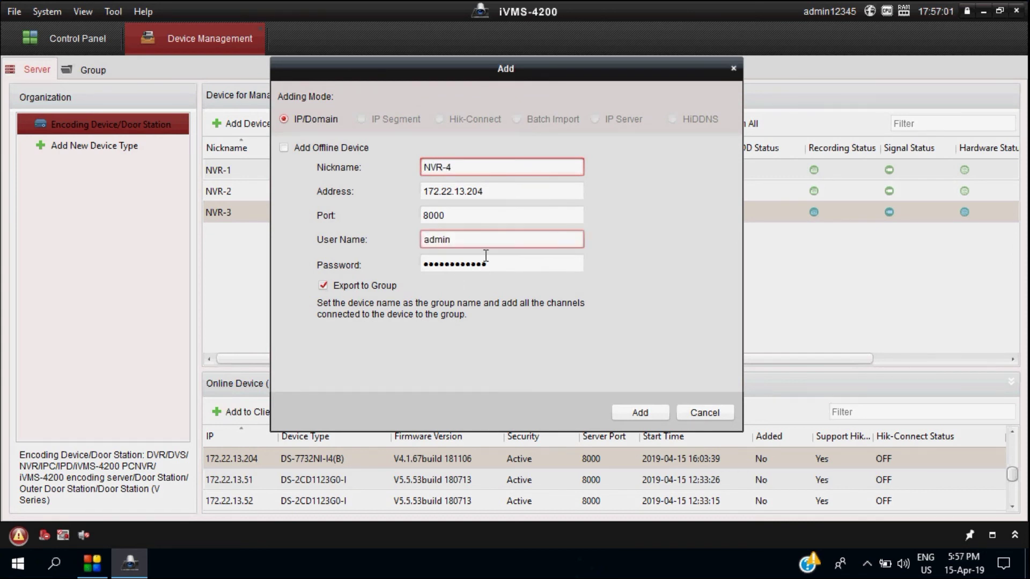
left_click(639, 410)
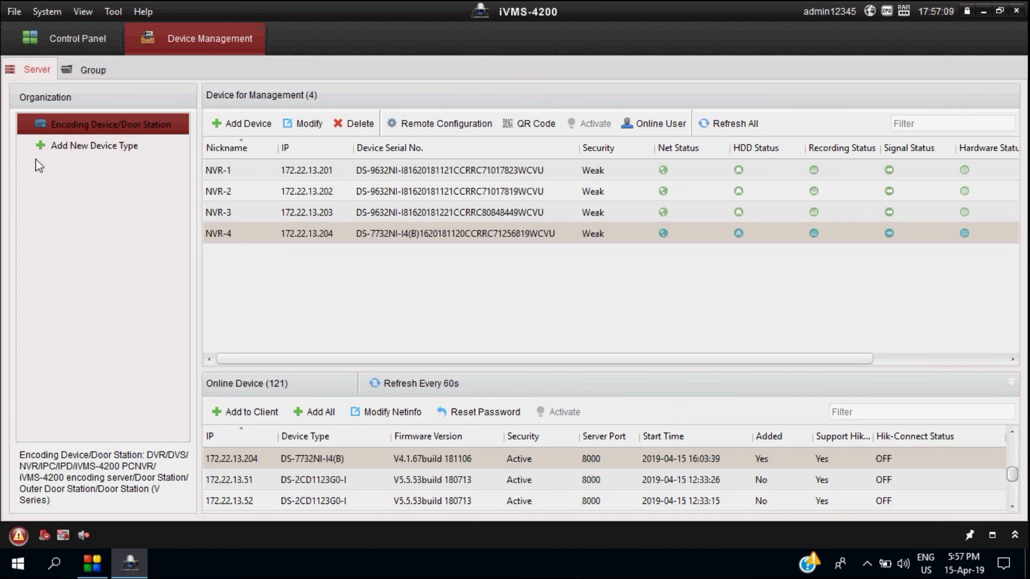
Show the Group list in Device Management and collapse the NVR-1 group to reveal NVR-1 through NVR-4
left_click(94, 70)
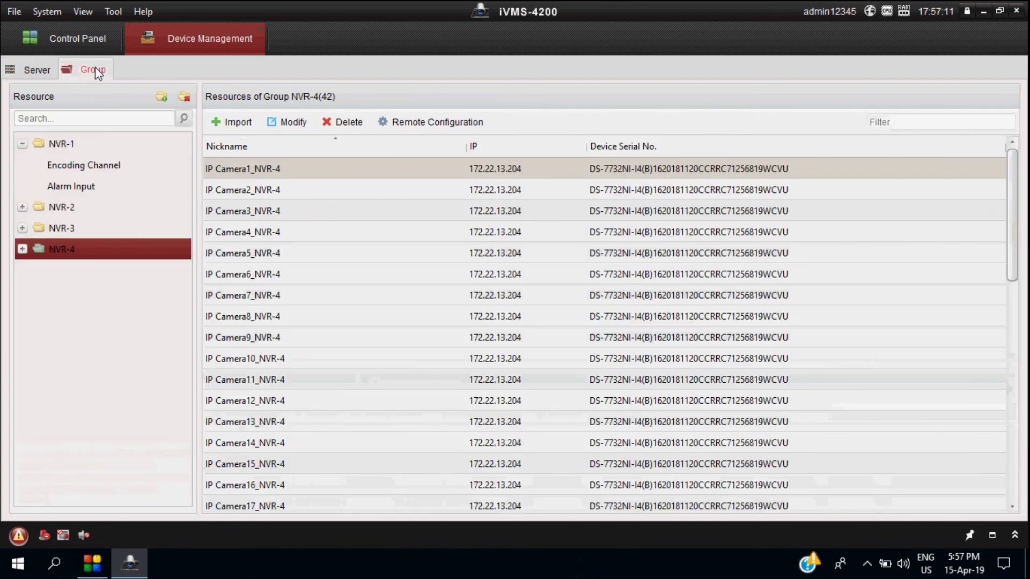
left_click(23, 145)
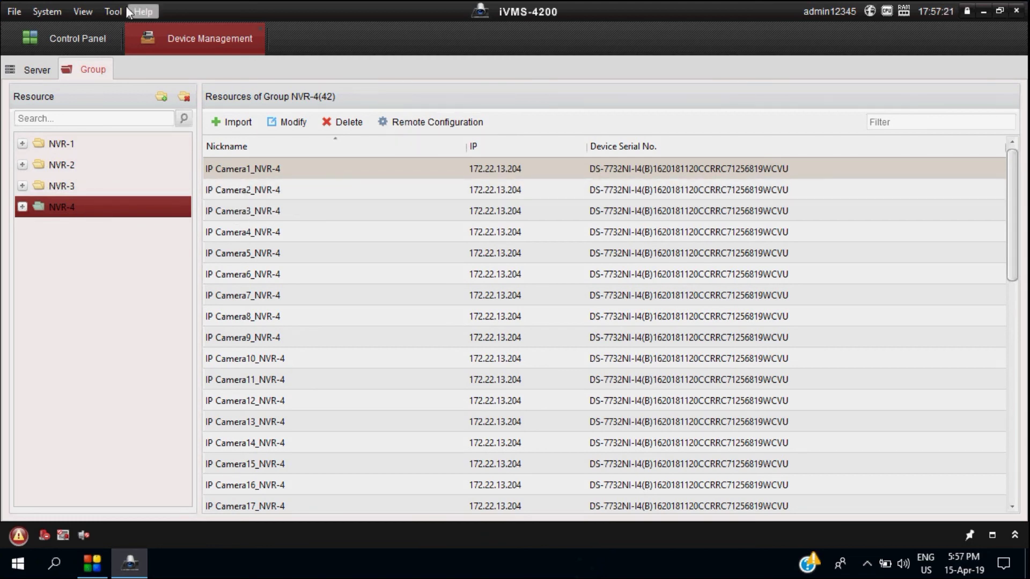
Open Main View from the Control Panel and show NVR-1's live camera feeds in a 16-screen layout
left_click(84, 34)
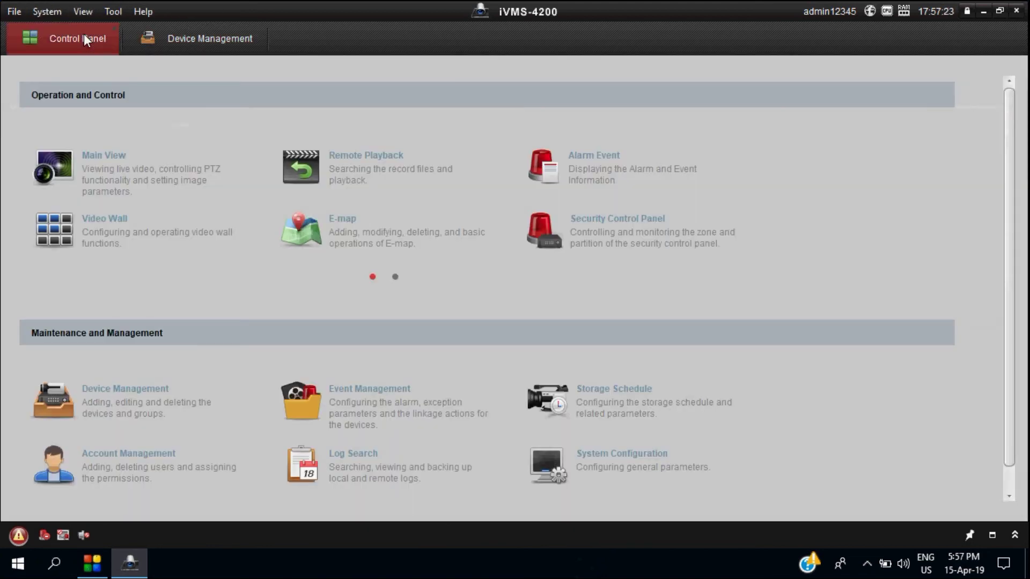
left_click(116, 191)
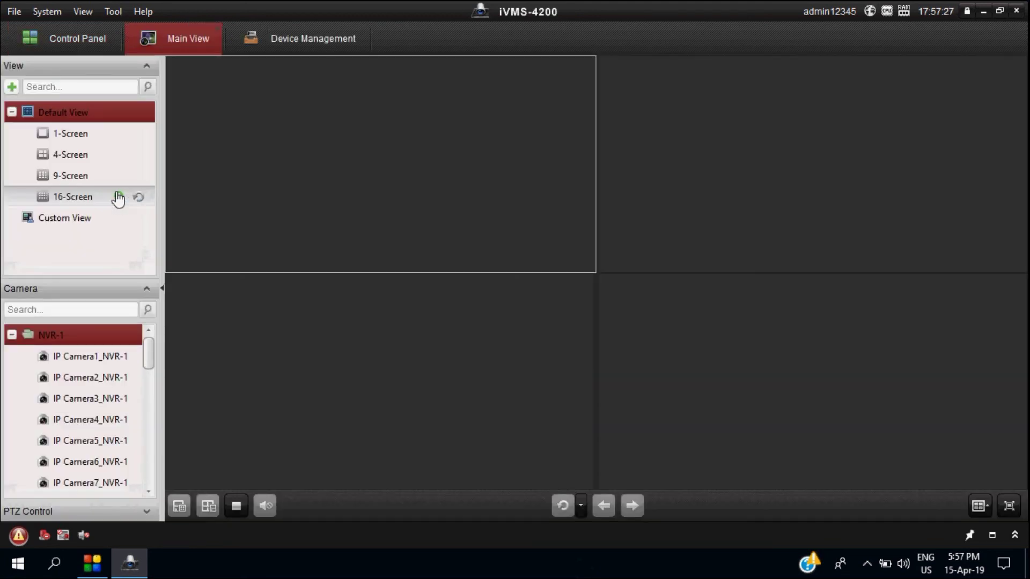
left_click(12, 334)
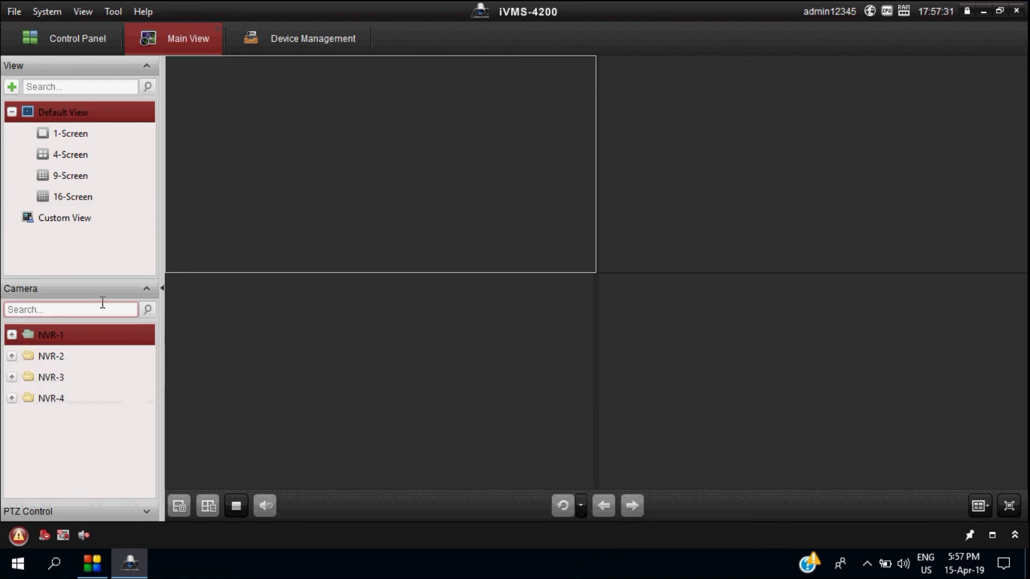
left_click(83, 201)
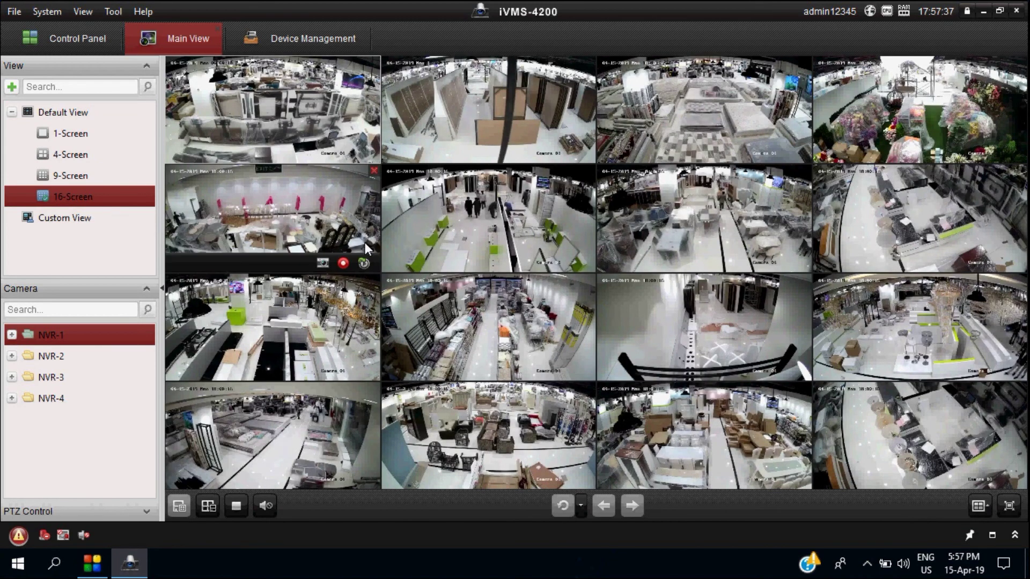
mouse_move(423, 375)
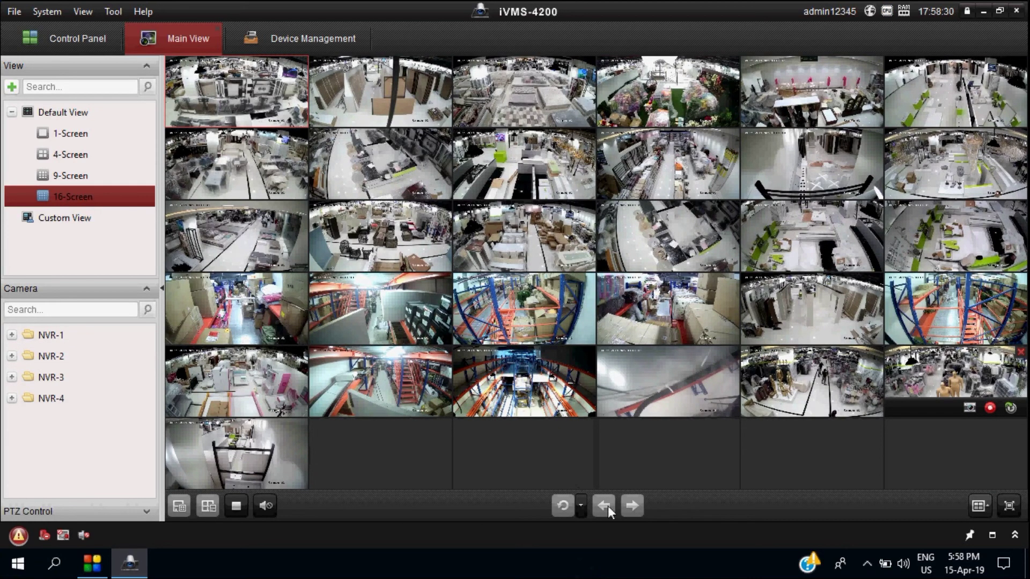
left_click(581, 505)
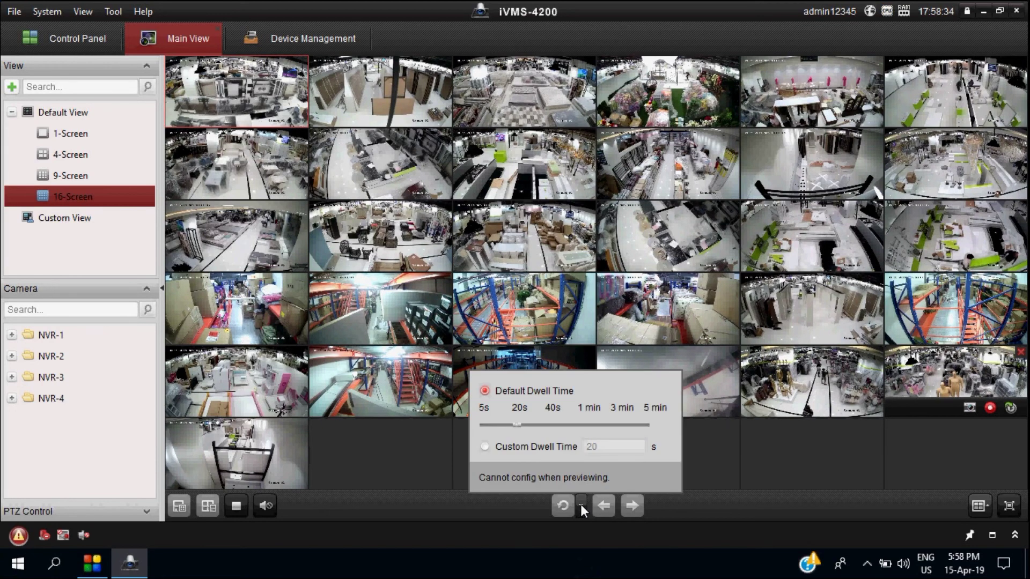
left_click(632, 502)
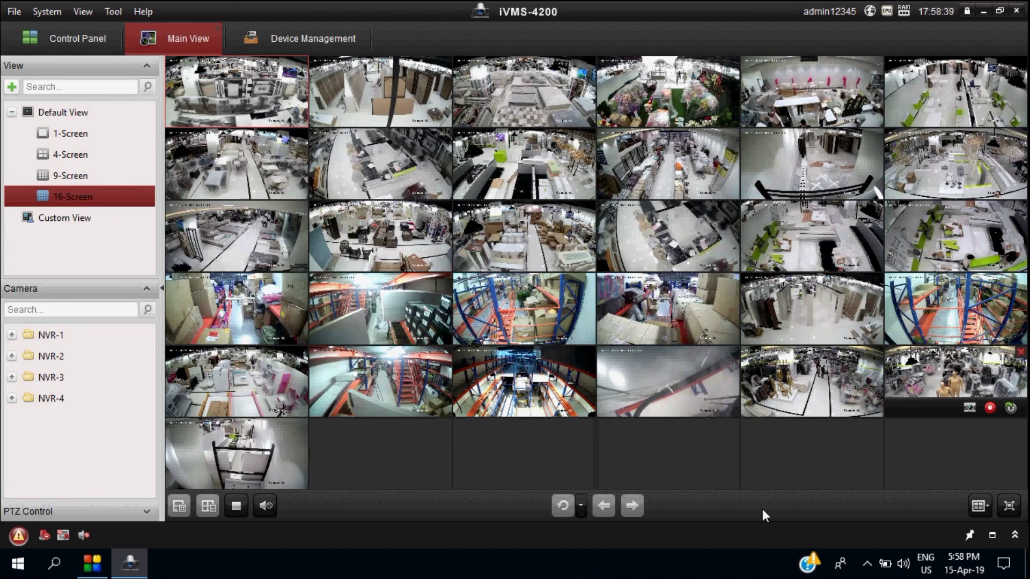
left_click(55, 337)
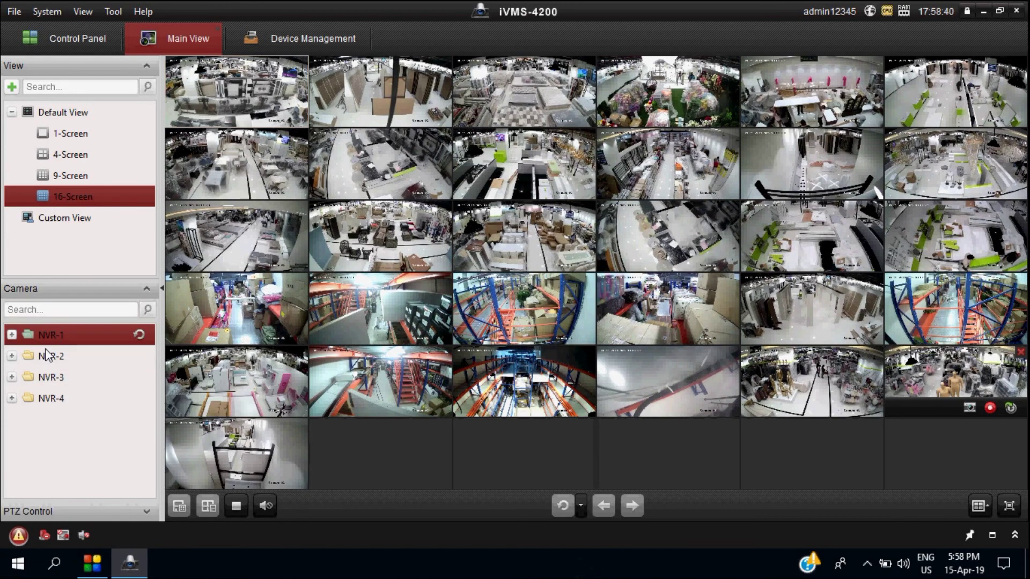
left_click(48, 356)
left_click(54, 376)
left_click(61, 397)
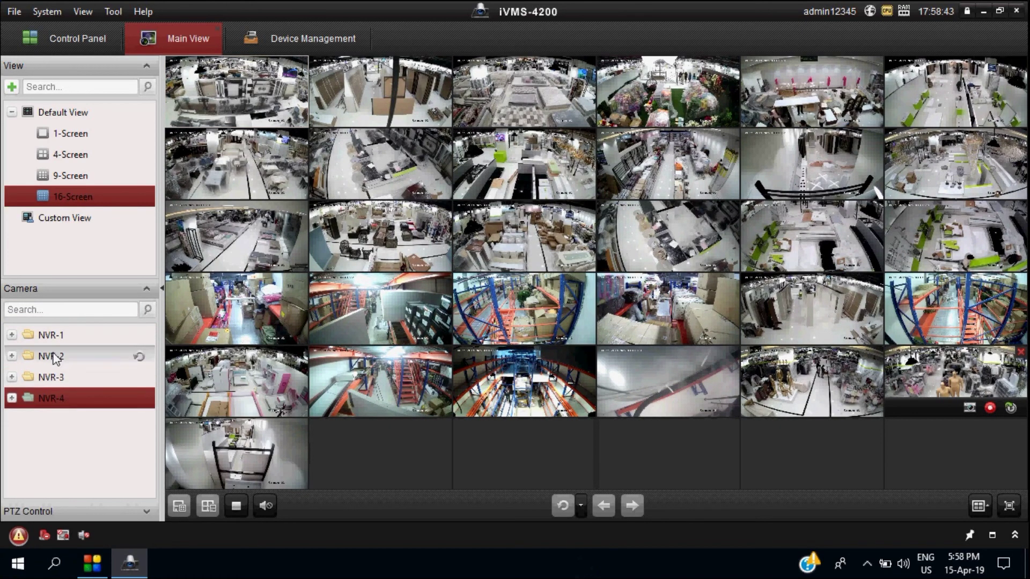
left_click(52, 357)
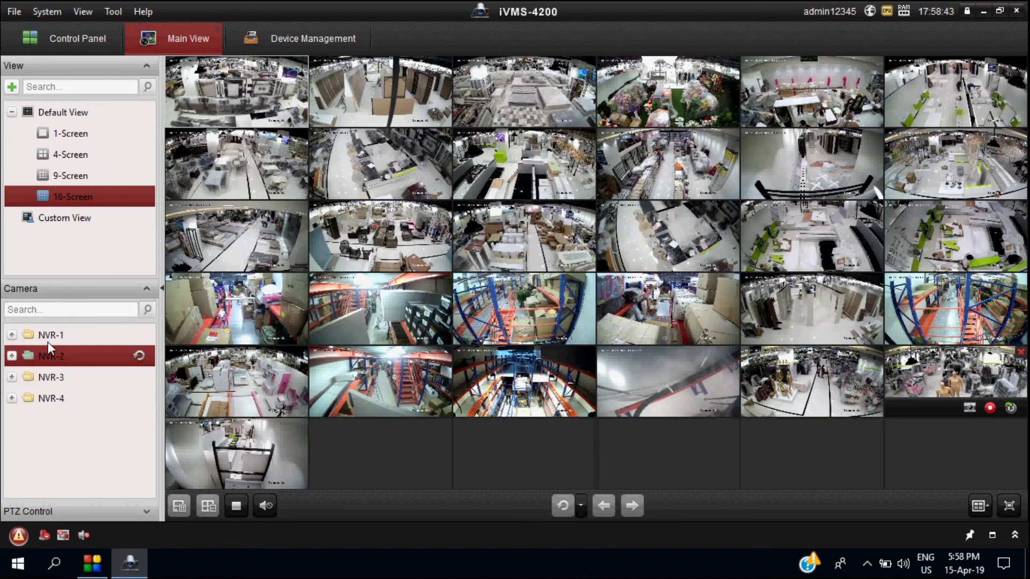
left_click(76, 203)
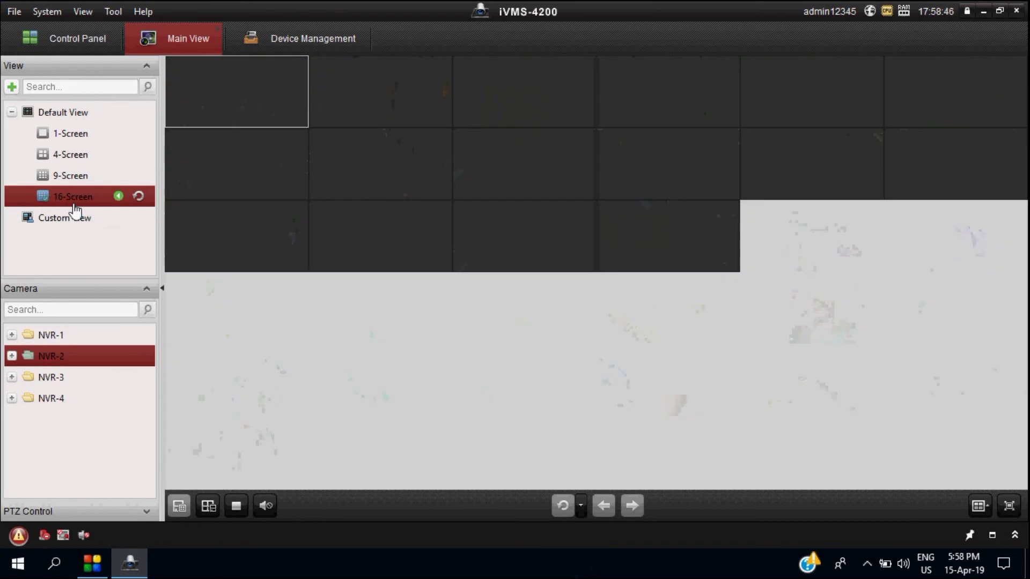
left_click(51, 377)
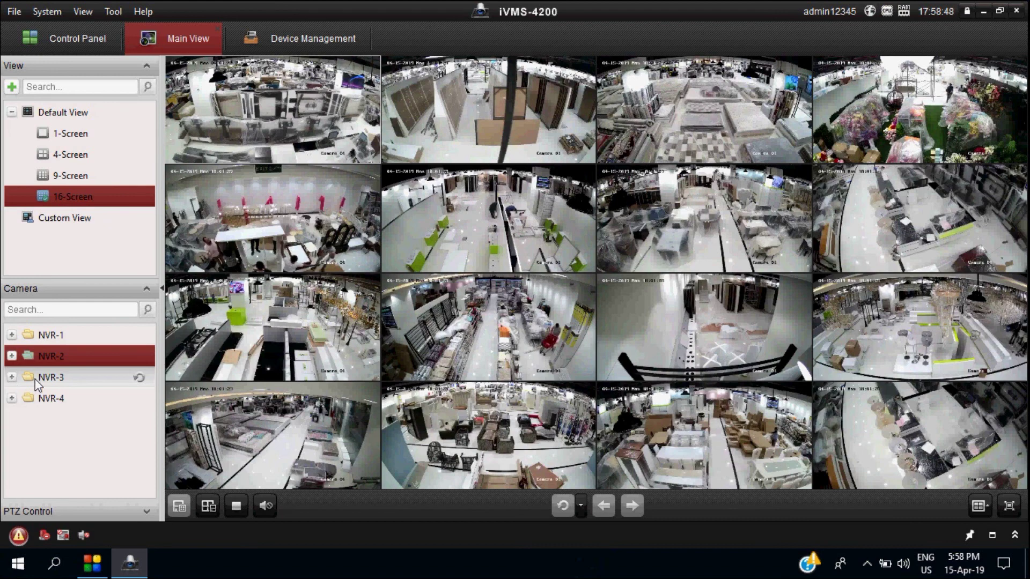